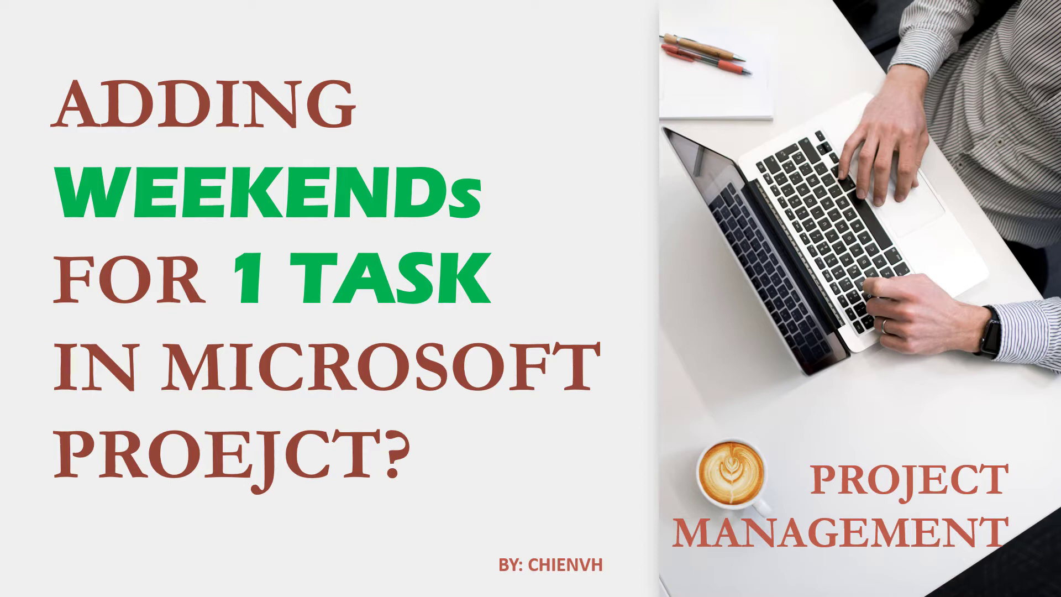
# End the PowerPoint title slideshow and minimize PowerPoint to reveal the blank Project1 schedule
pyautogui.press('Escape')
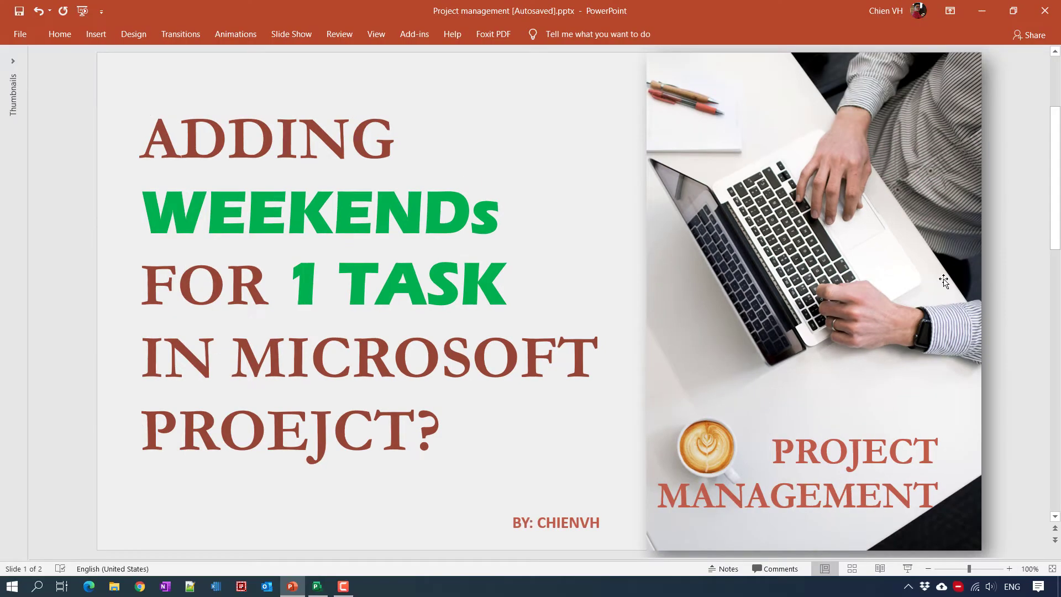
pyautogui.click(982, 12)
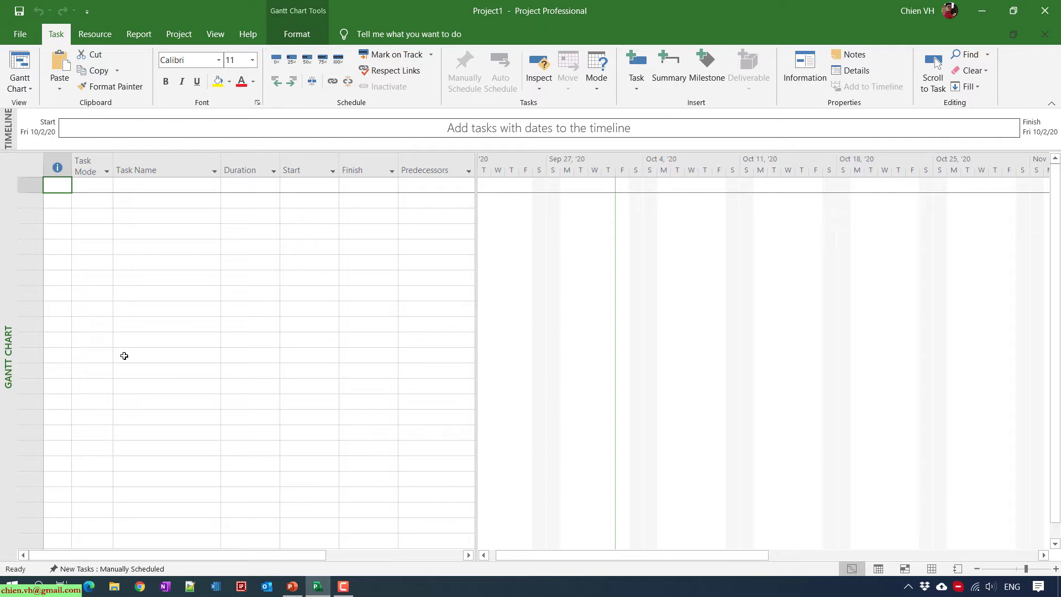
# Hide the timeline, enter 'Task 1' and fill it down into rows 2 to 6
pyautogui.moveTo(82, 151); pyautogui.dragTo(86, 105)
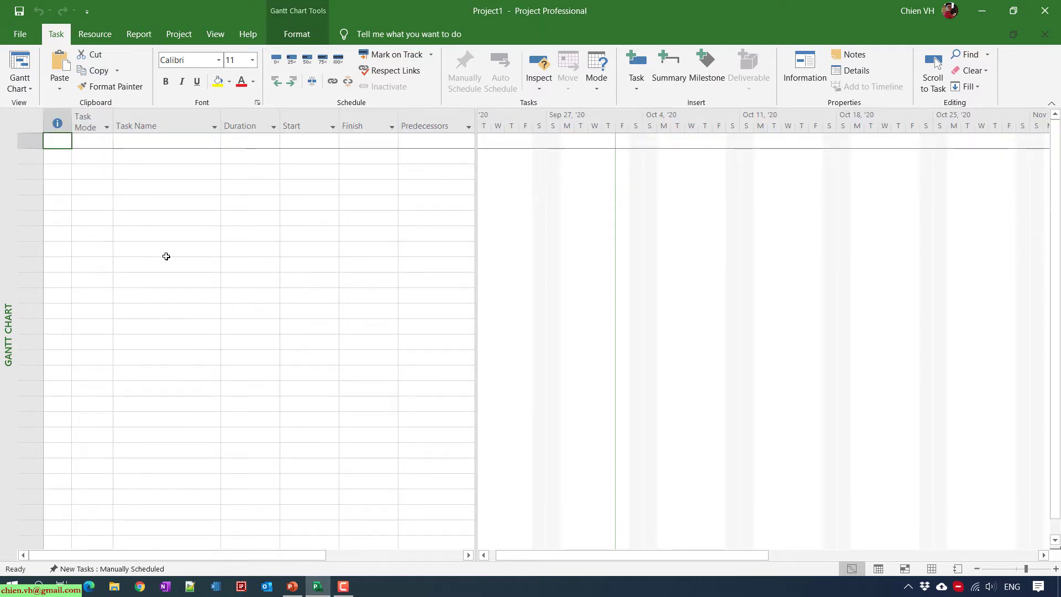
pyautogui.click(150, 144)
pyautogui.write('Task 1')
pyautogui.press('Return')
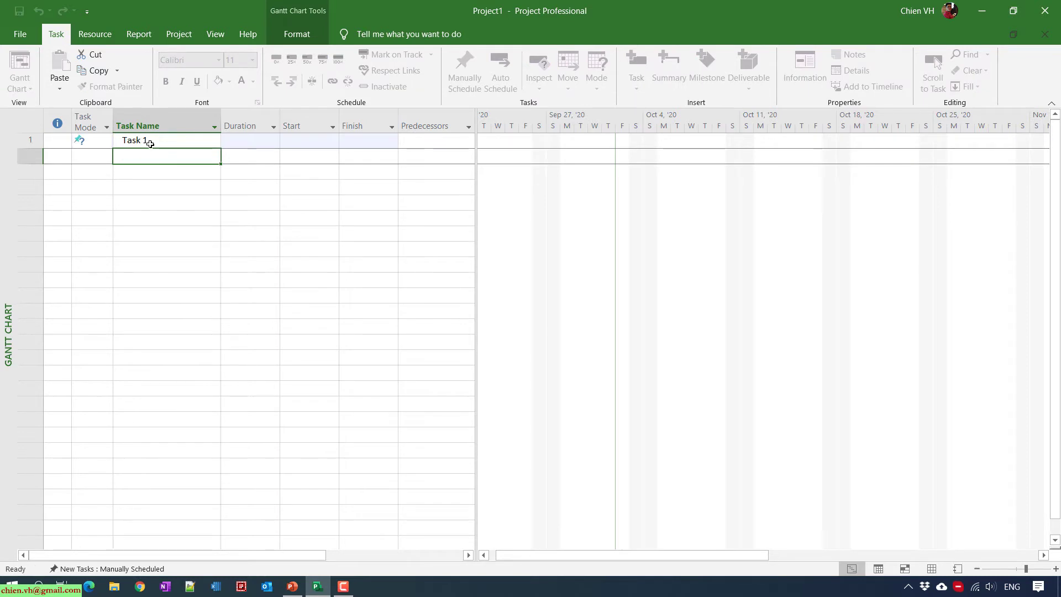
pyautogui.click(150, 144)
pyautogui.moveTo(220, 148); pyautogui.dragTo(204, 224)
pyautogui.click(178, 295)
# Rename rows 2 to 6 as Task 2, Task 3, Task 4, Task 5 and Task 6
pyautogui.click(168, 155)
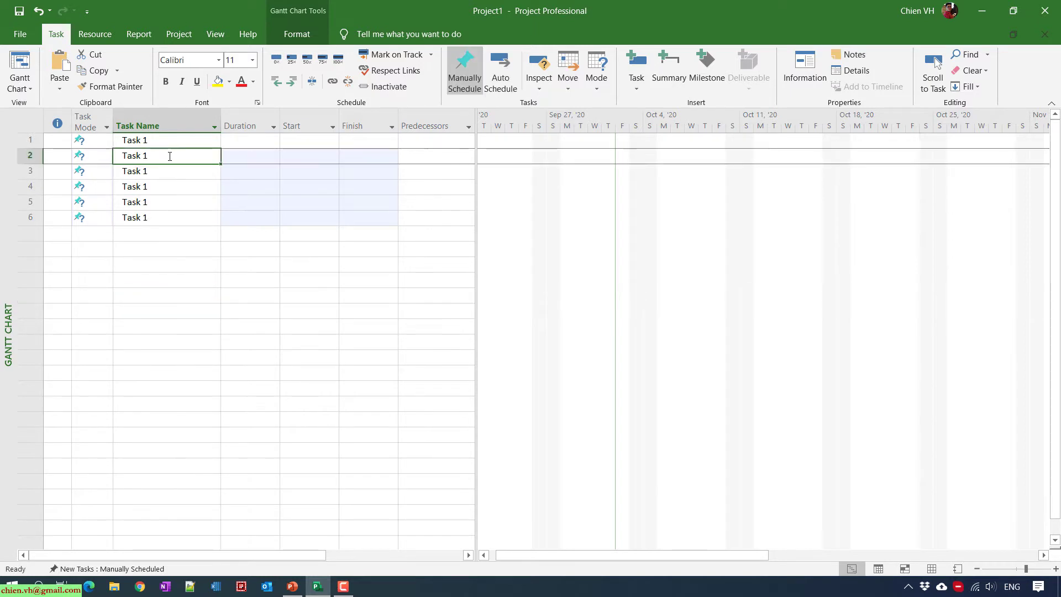
pyautogui.click(169, 156)
pyautogui.write('2')
pyautogui.press('Return')
pyautogui.press('F2')
pyautogui.write('3')
pyautogui.press('Return')
pyautogui.press('F2')
pyautogui.press('BackSpace')
pyautogui.write('4')
pyautogui.press('Return')
pyautogui.press('F2')
pyautogui.press('BackSpace')
pyautogui.write('5')
pyautogui.press('Return')
pyautogui.press('F2')
pyautogui.press('BackSpace')
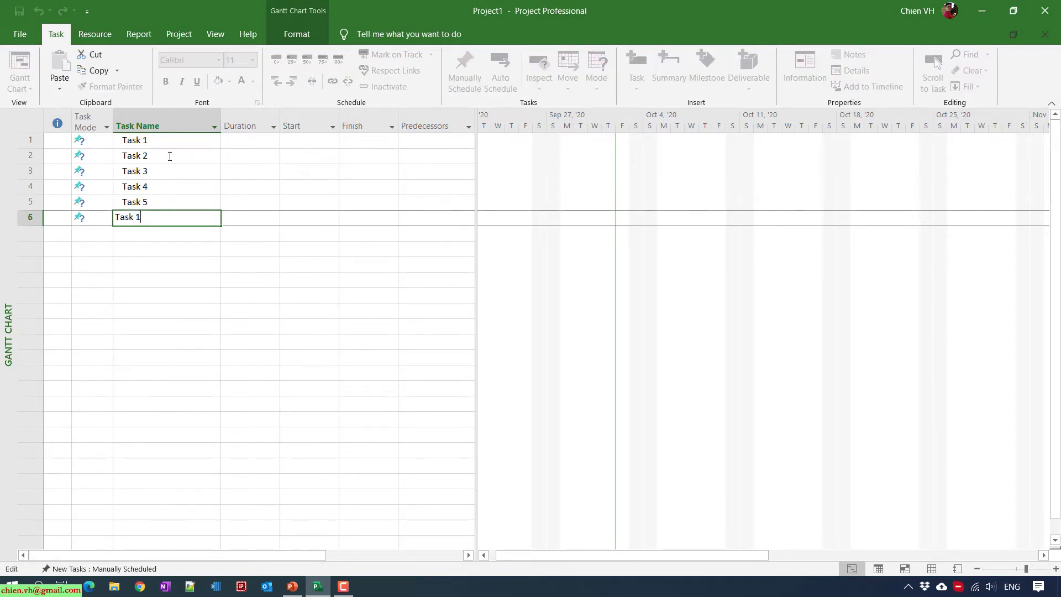
pyautogui.write('6')
pyautogui.press('Return')
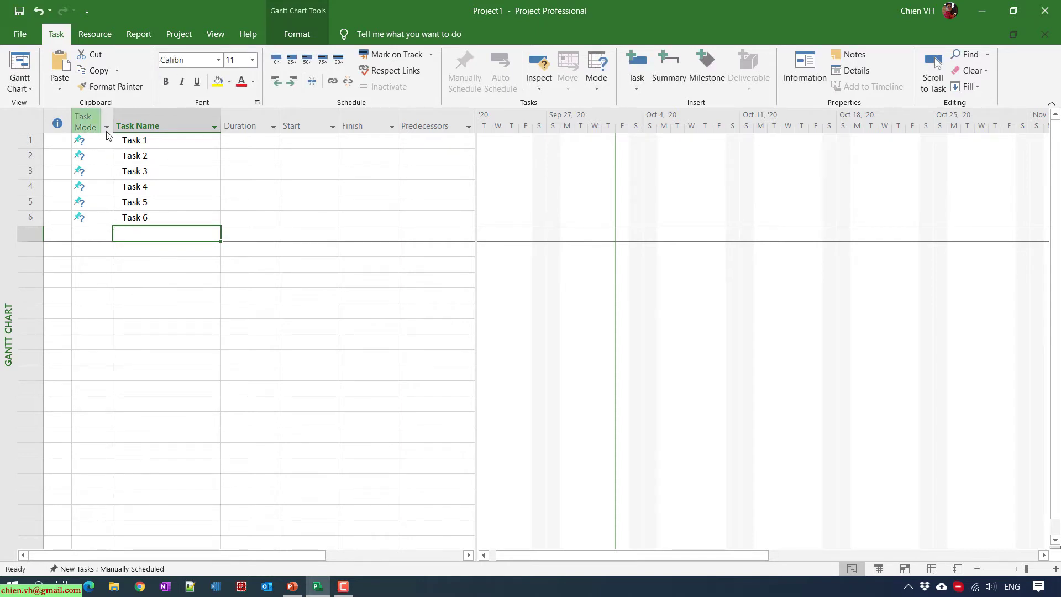
pyautogui.click(86, 121)
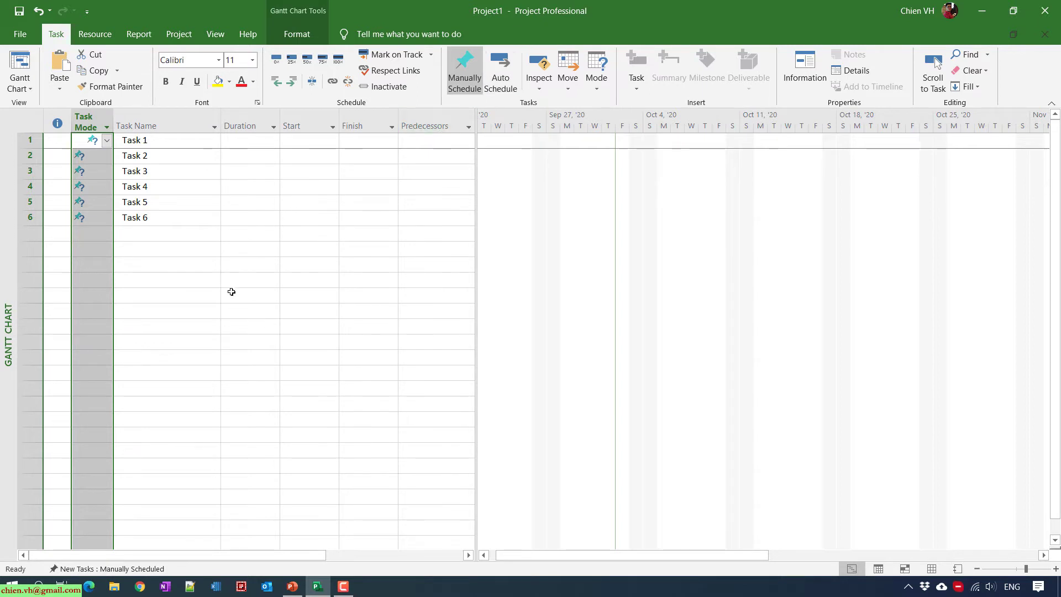
# Auto-schedule all six tasks and enter initial durations 5, 2, 3, 5, 2 days
pyautogui.click(500, 72)
pyautogui.click(203, 325)
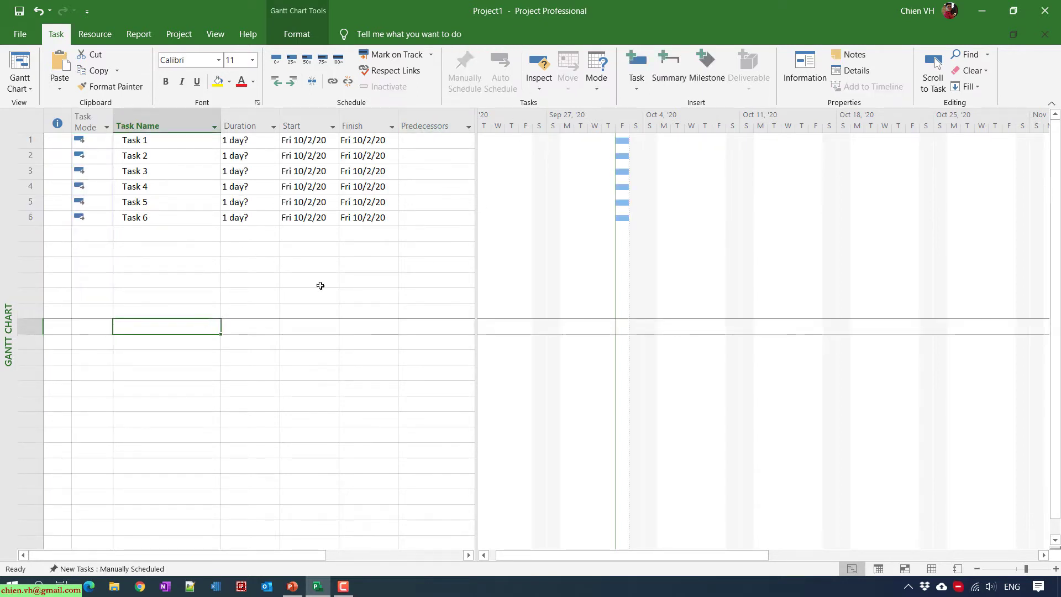
pyautogui.click(247, 141)
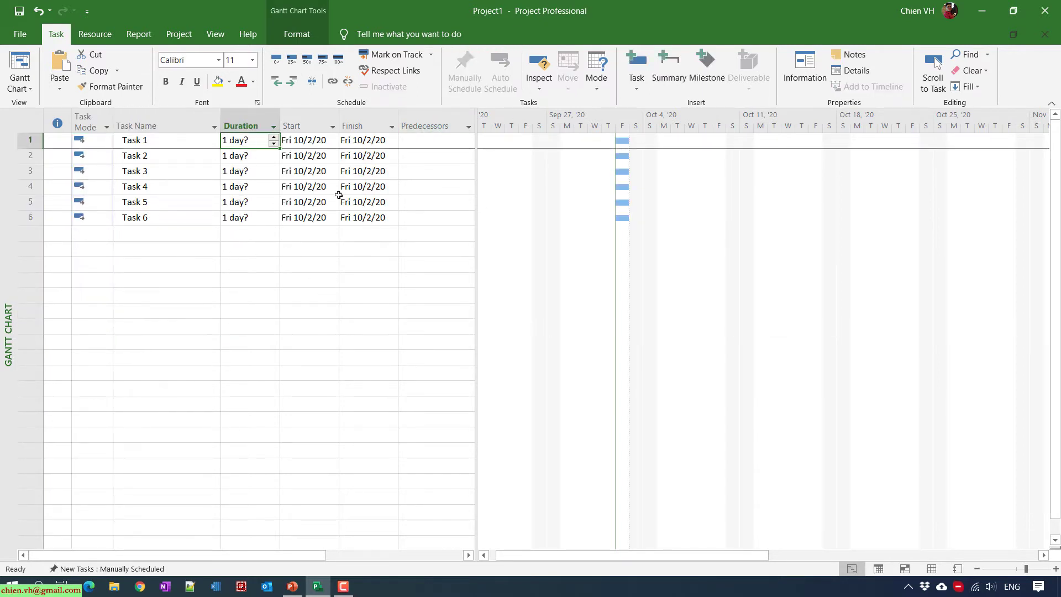
pyautogui.write('5')
pyautogui.press('Return')
pyautogui.write('2')
pyautogui.press('Return')
pyautogui.write('3')
pyautogui.press('Return')
pyautogui.write('5')
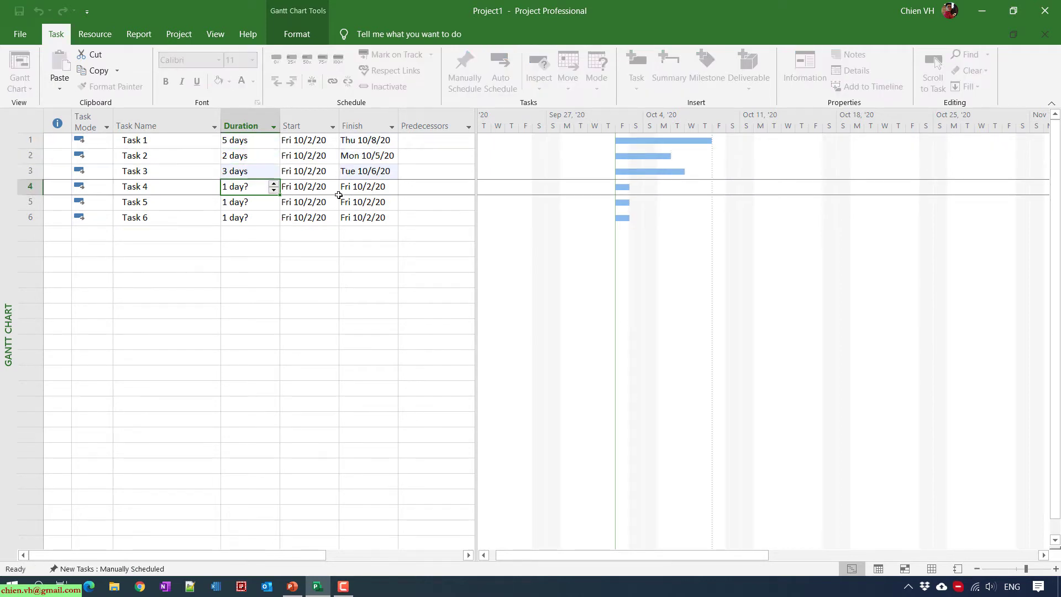
pyautogui.press('Return')
pyautogui.write('2')
pyautogui.press('Return')
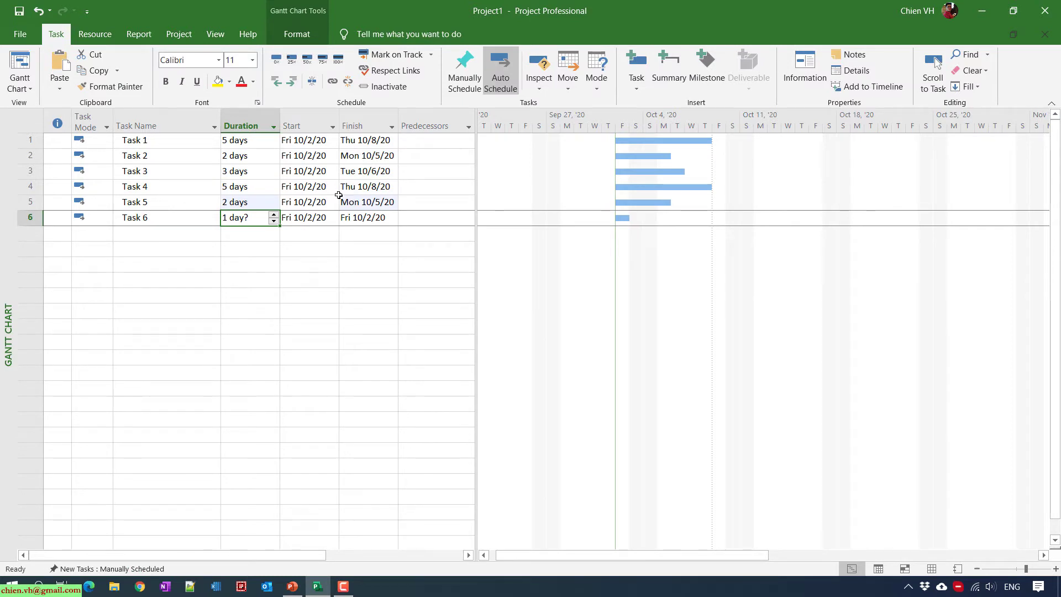
# Correct the durations of Tasks 3 to 6 to 5, 2, 3 and 3 days
pyautogui.press('Up')
pyautogui.press('Up')
pyautogui.press('Up')
pyautogui.press('Down')
pyautogui.press('Down')
pyautogui.press('Down')
pyautogui.press('Up')
pyautogui.press('Up')
pyautogui.press('Up')
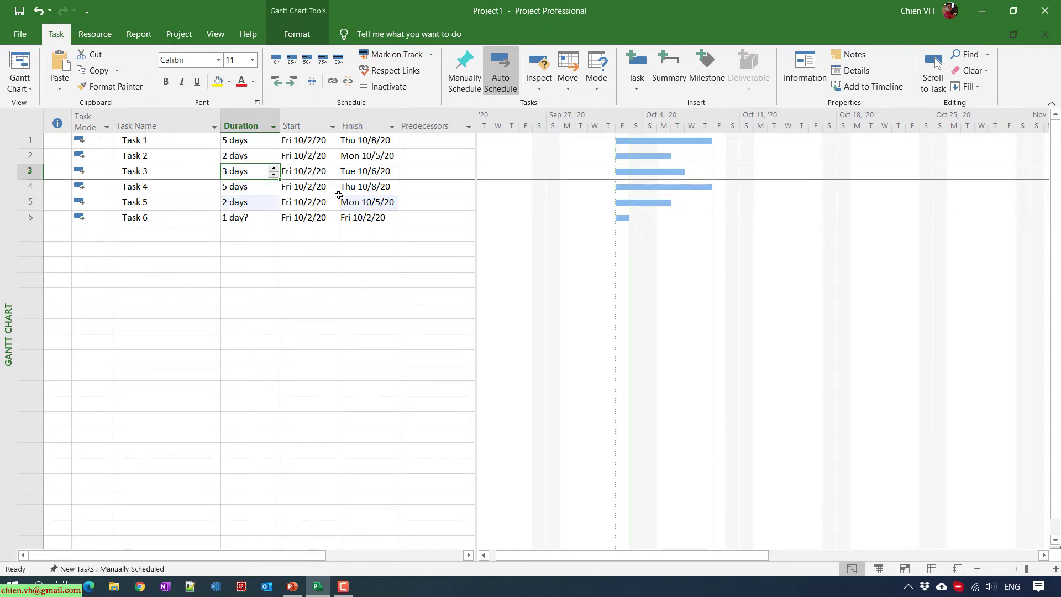
pyautogui.write('5')
pyautogui.press('Return')
pyautogui.write('2')
pyautogui.press('Return')
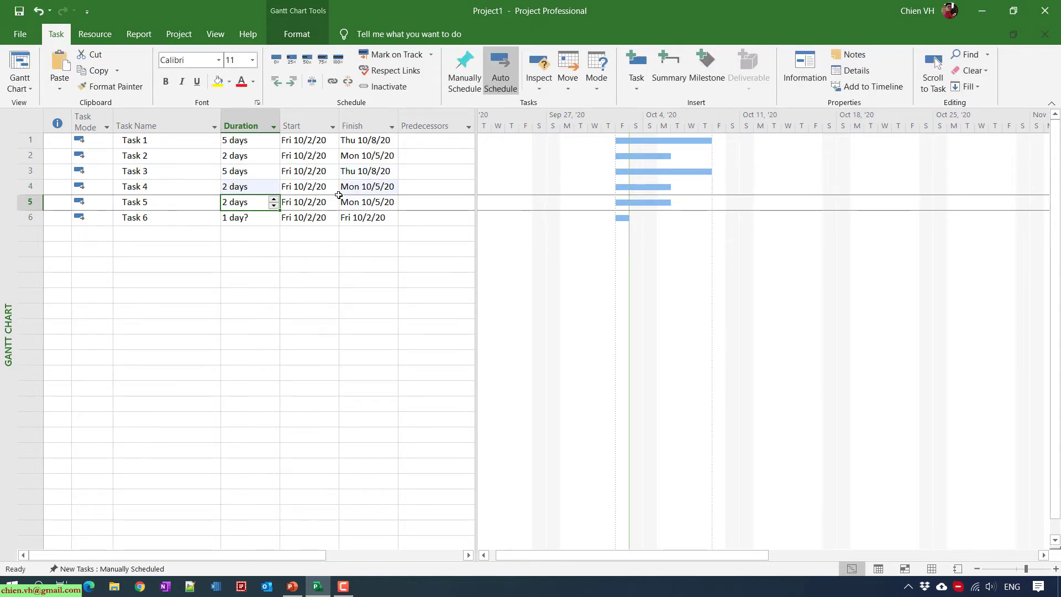
pyautogui.write('3')
pyautogui.press('Return')
pyautogui.write('3')
pyautogui.press('Return')
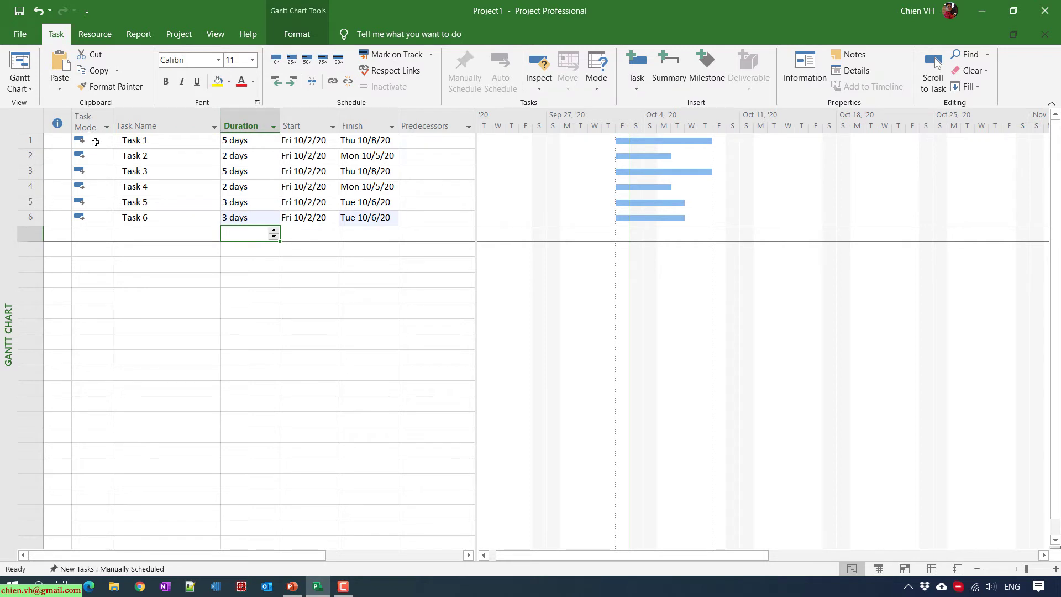
# Show the Project1 summary task, autofit the Finish column, and widen the table to Resource Names
pyautogui.click(37, 140)
pyautogui.click(294, 34)
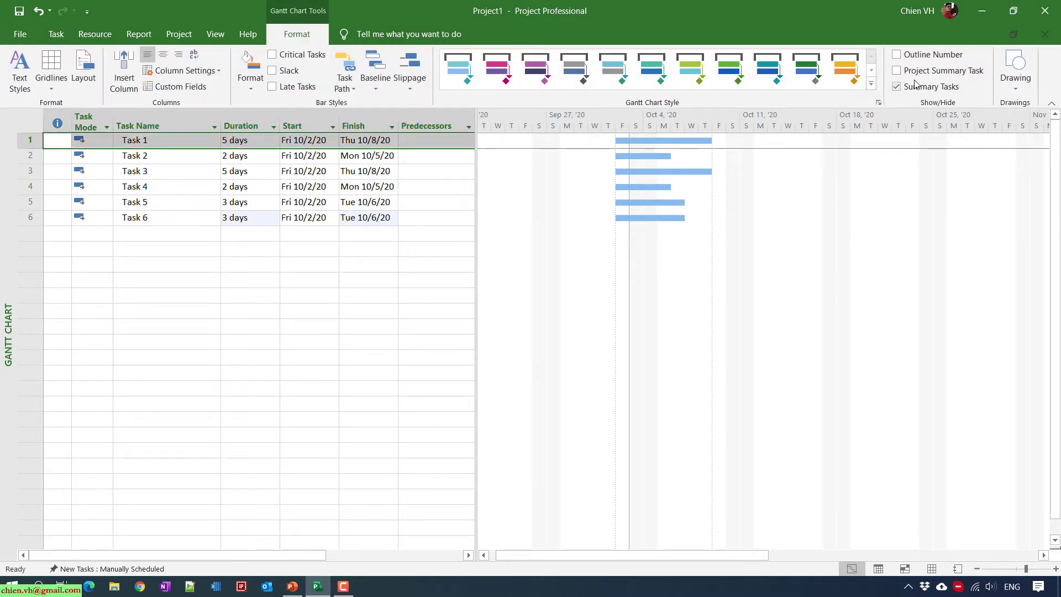
pyautogui.click(896, 70)
pyautogui.click(166, 326)
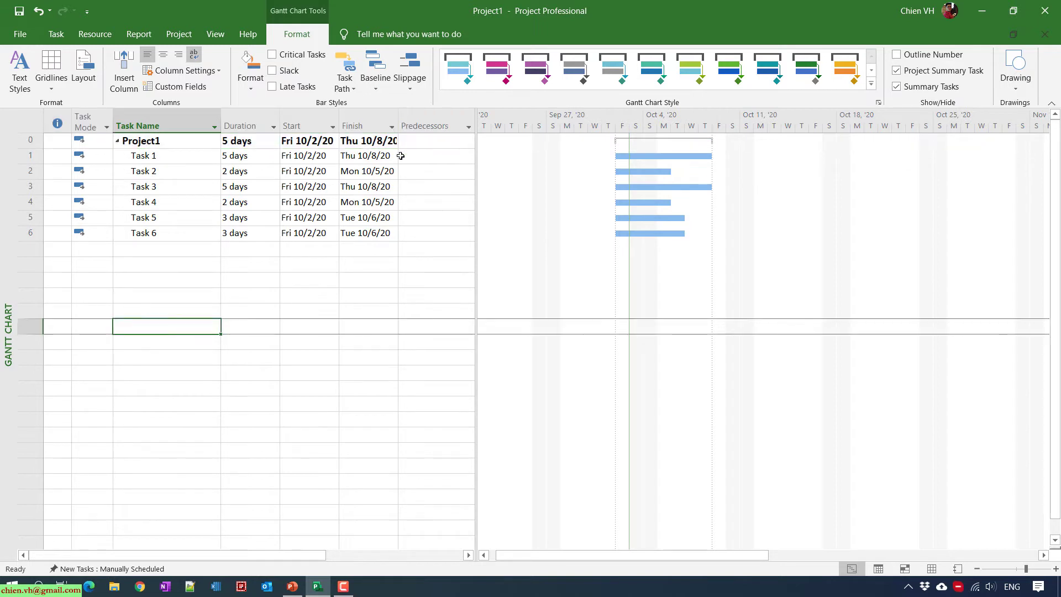
pyautogui.doubleClick(399, 120)
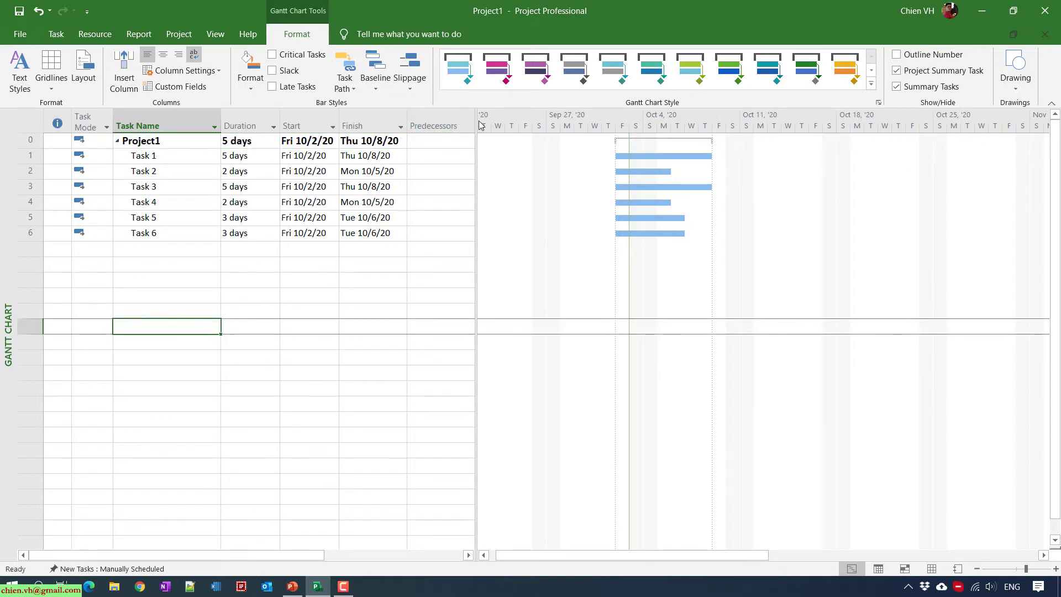
pyautogui.moveTo(473, 121); pyautogui.dragTo(516, 121)
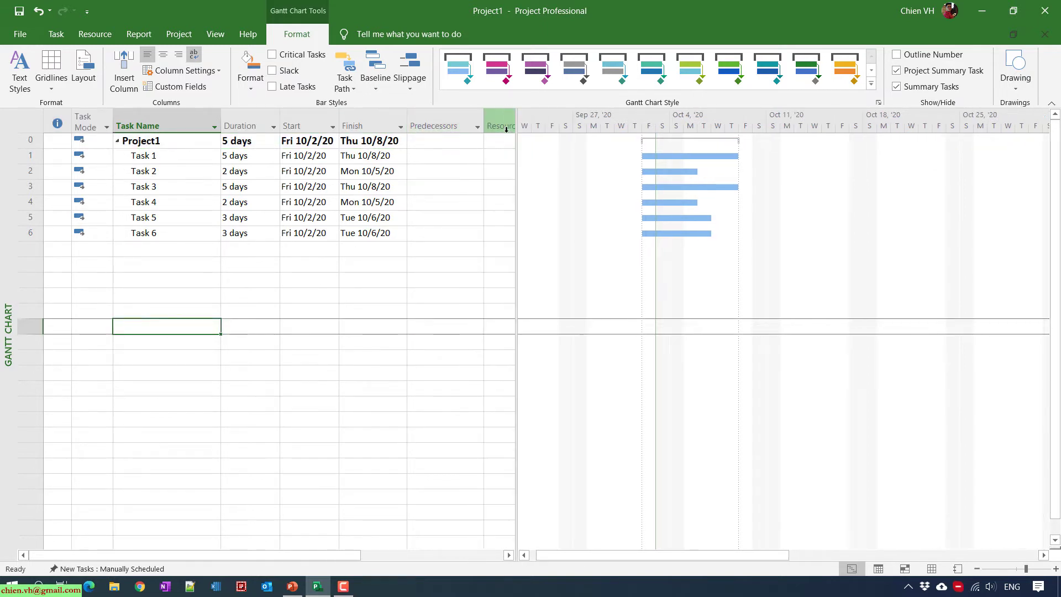
pyautogui.click(56, 33)
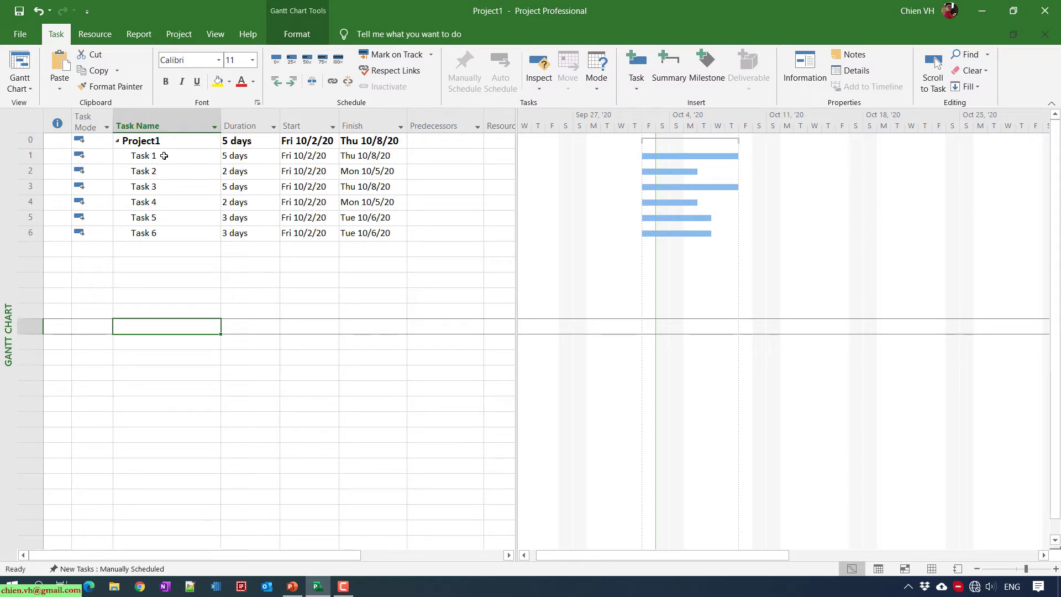
# Link Tasks 1–6 in sequence, stretching the project to 20 days ending Thu 10/29/20
pyautogui.moveTo(22, 155); pyautogui.dragTo(25, 232)
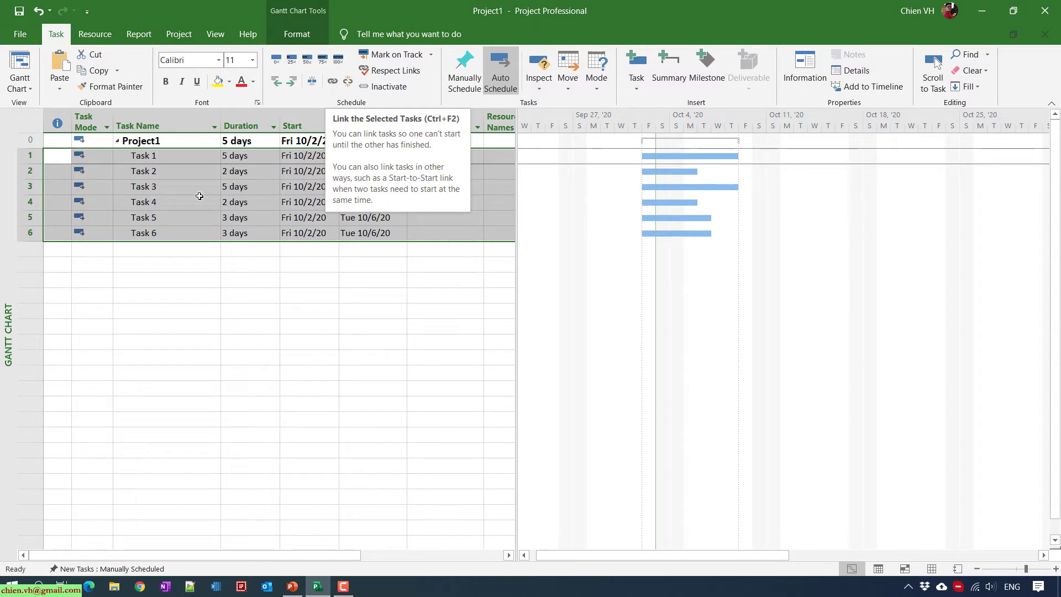
pyautogui.click(336, 81)
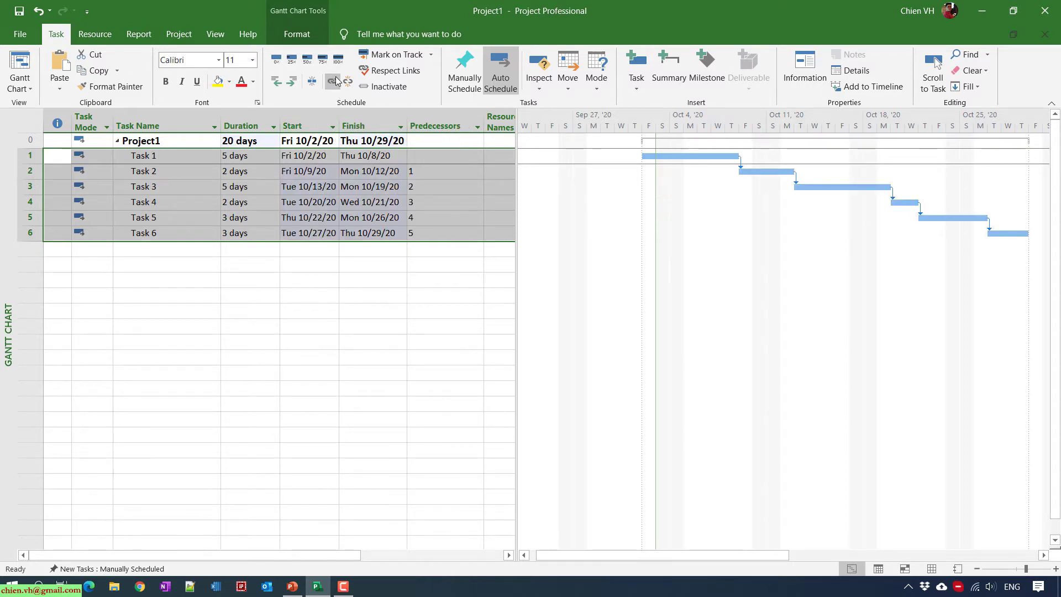
pyautogui.click(363, 400)
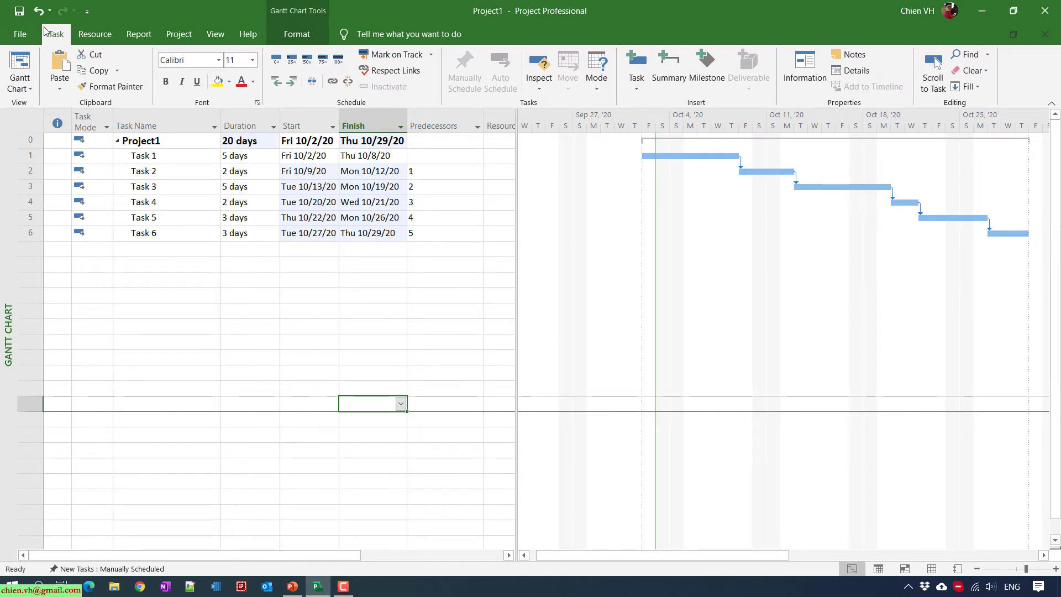
pyautogui.click(168, 311)
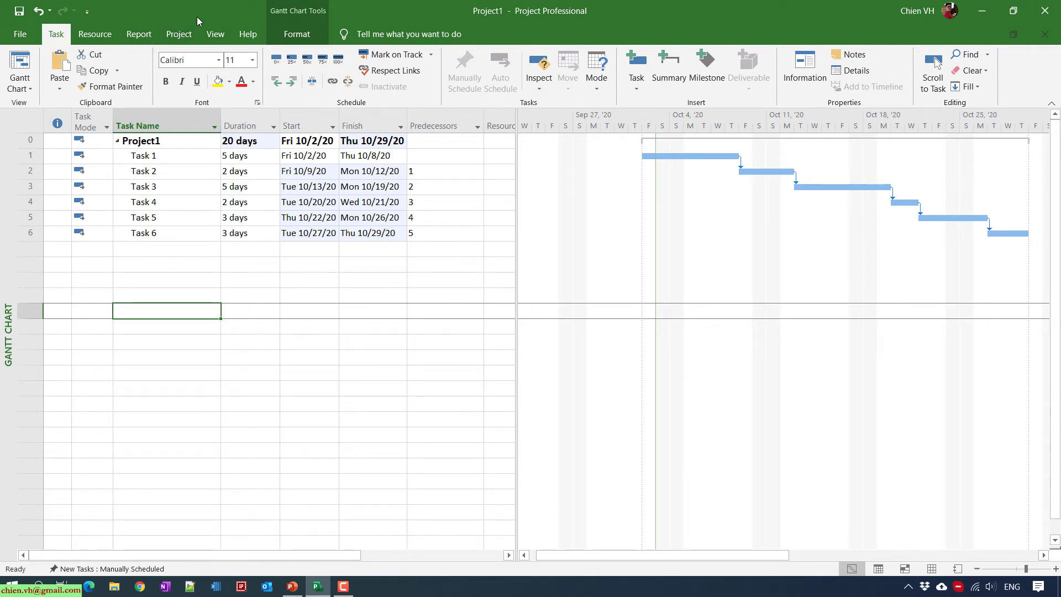
# Set the project start date to Mon 9/28/2020 in Project Information
pyautogui.click(178, 34)
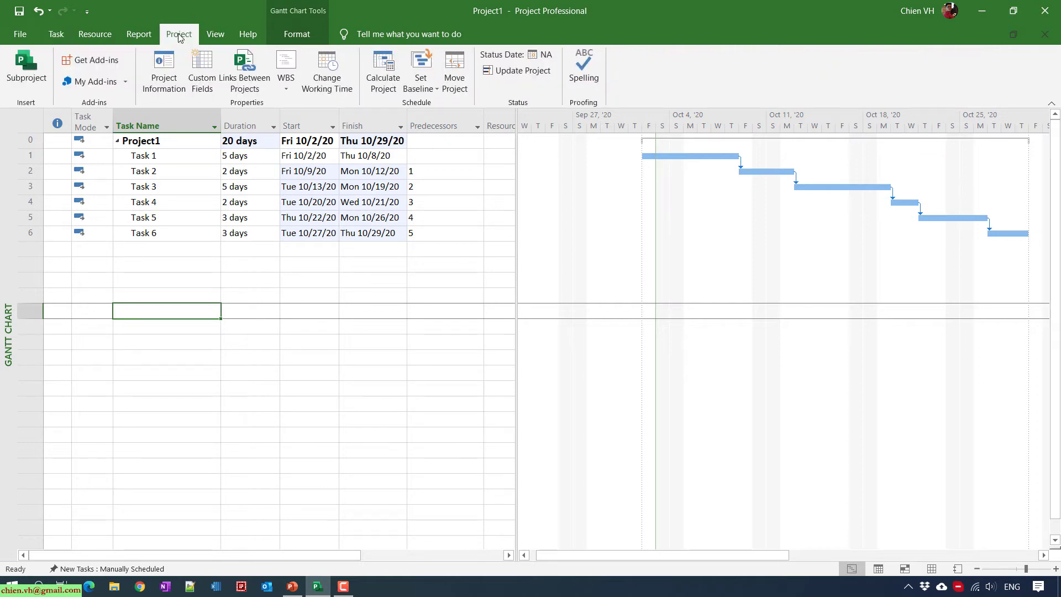
pyautogui.click(166, 75)
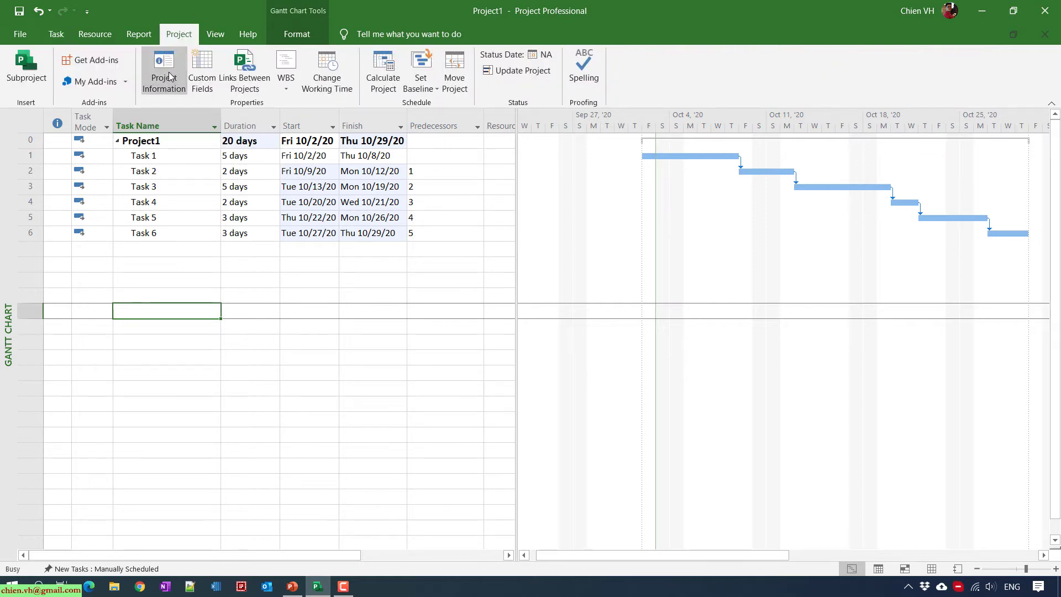
pyautogui.click(524, 162)
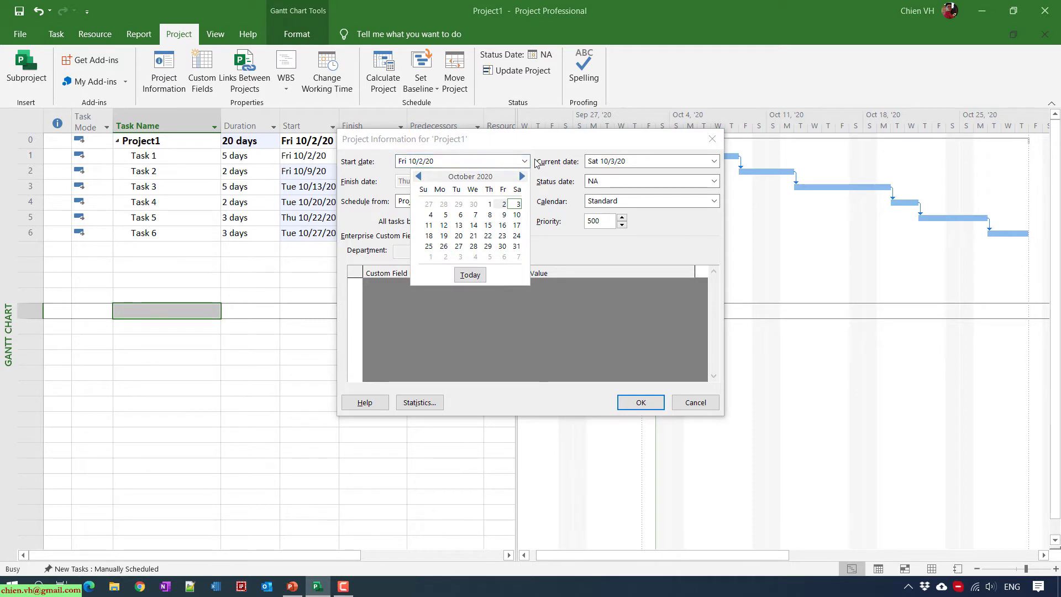
pyautogui.click(418, 176)
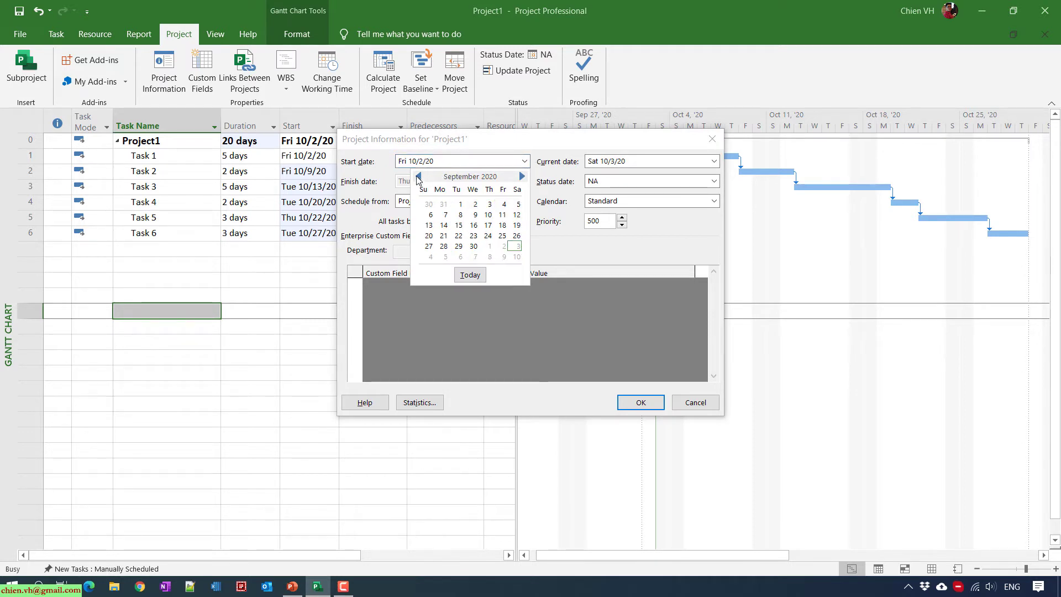
pyautogui.click(444, 249)
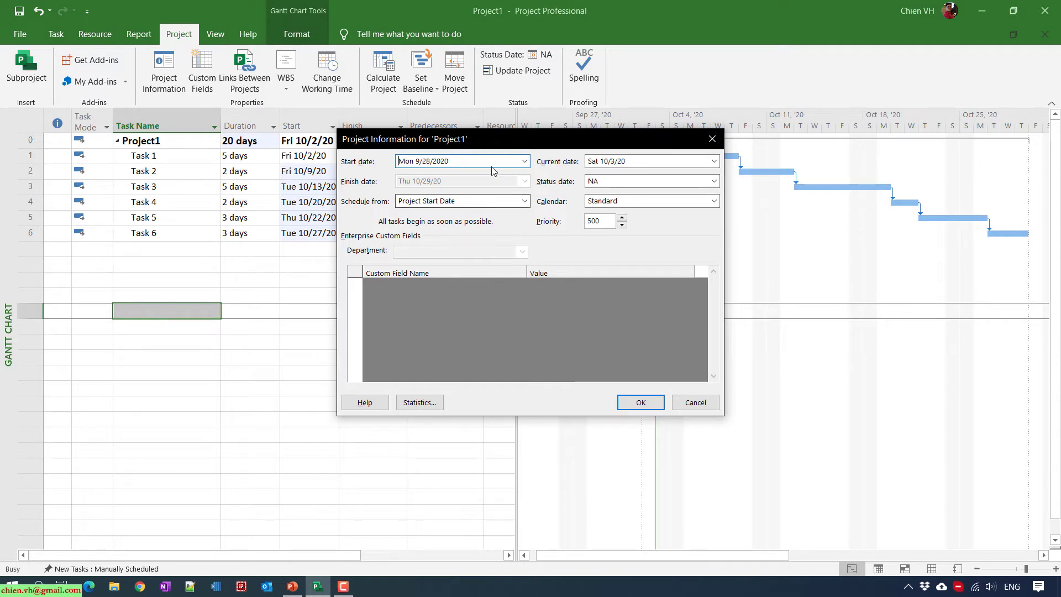
pyautogui.click(641, 403)
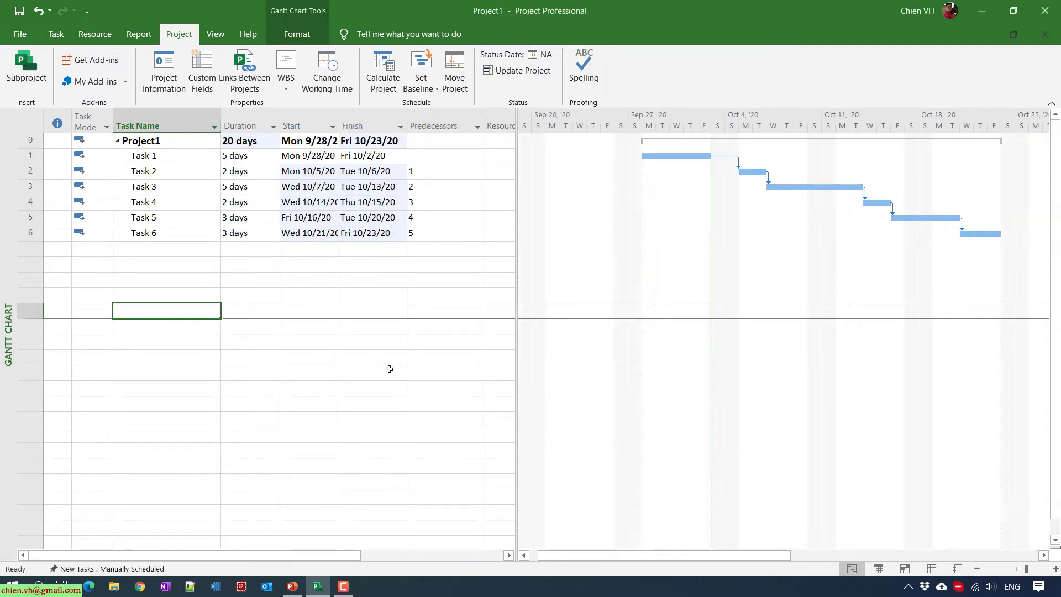
# Autofit the Start column so its full dates are visible
pyautogui.click(217, 363)
pyautogui.doubleClick(338, 130)
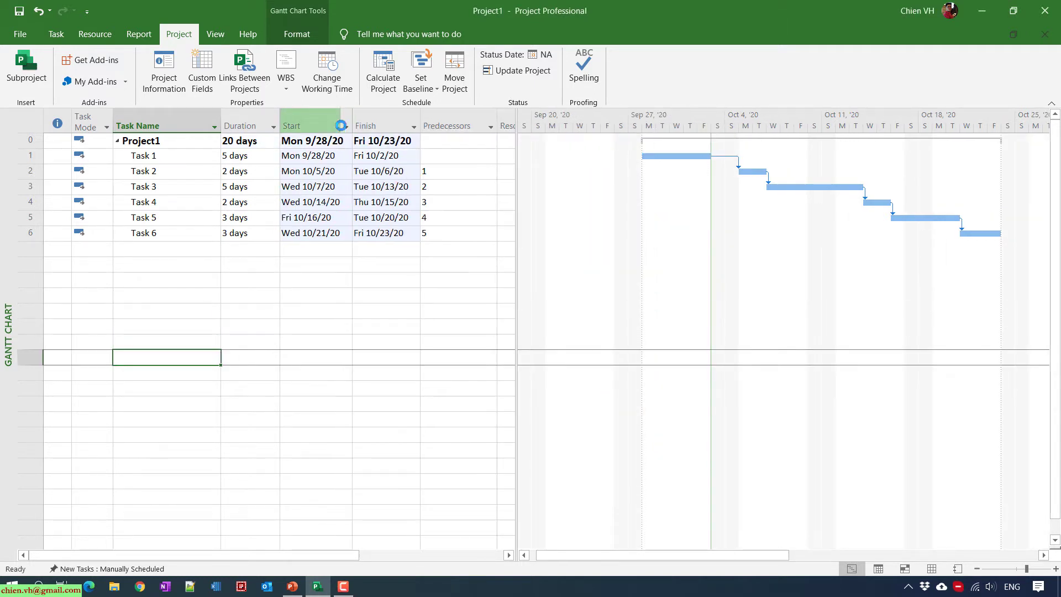
pyautogui.click(424, 117)
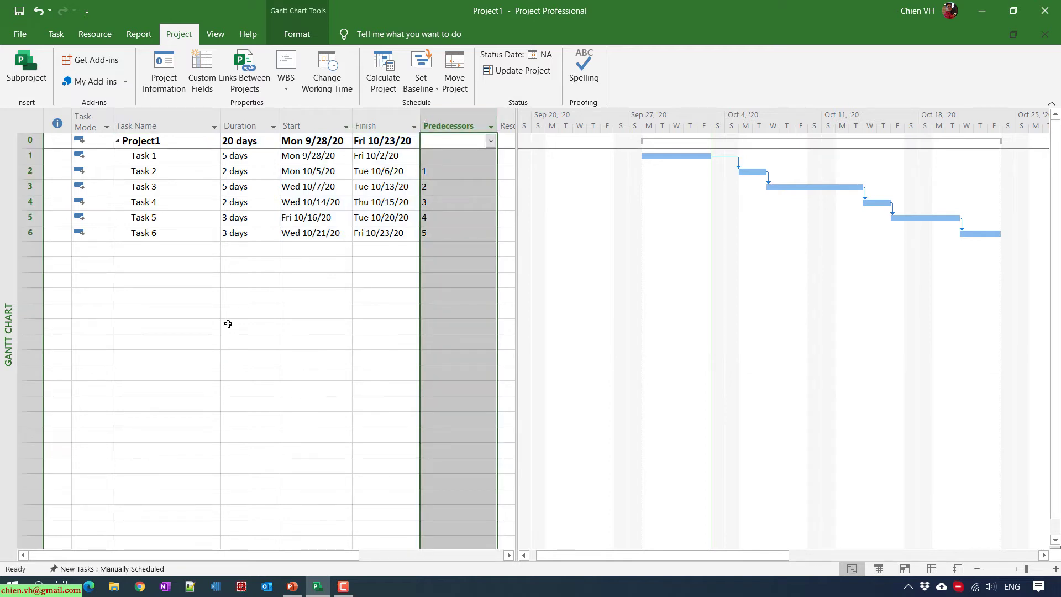
pyautogui.click(158, 345)
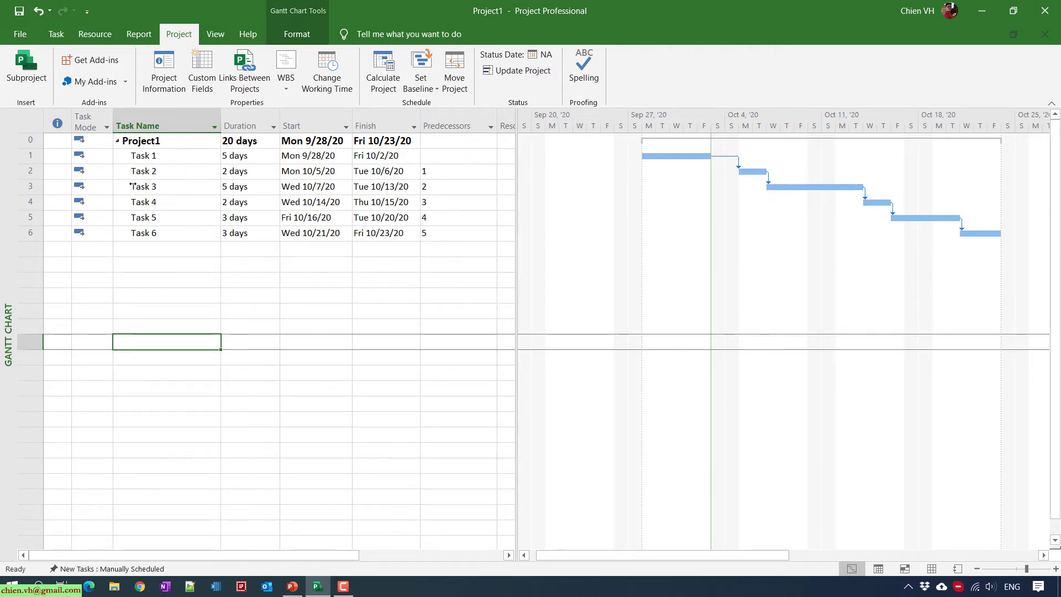
# Open Change Working Time for the Standard project calendar
pyautogui.click(29, 171)
pyautogui.click(164, 279)
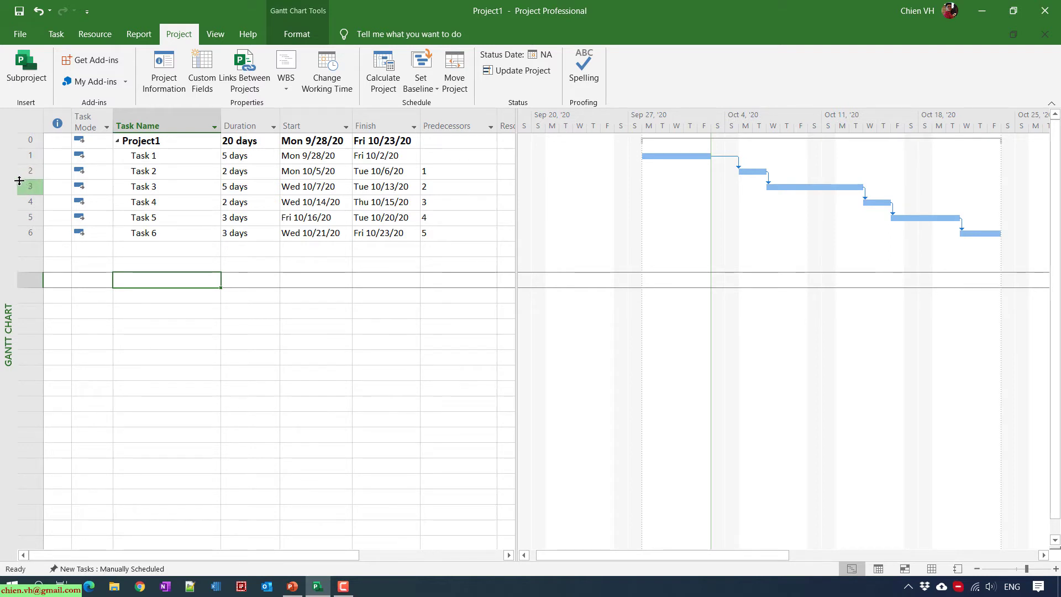
pyautogui.click(339, 80)
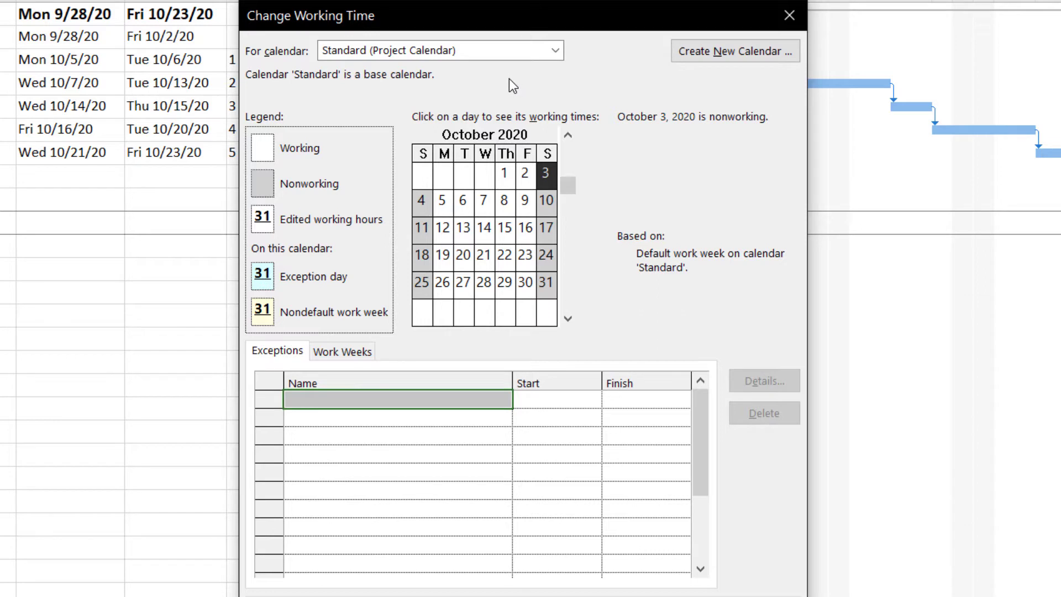
# Create a new base calendar named 'Calendar with weekends' as a copy of Standard
pyautogui.click(731, 51)
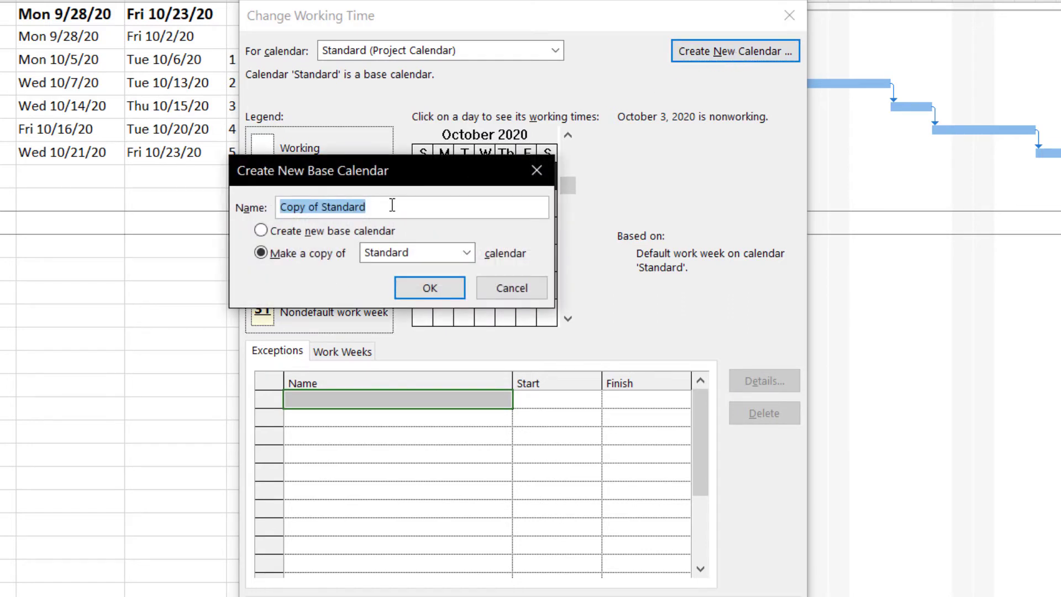
pyautogui.write('W')
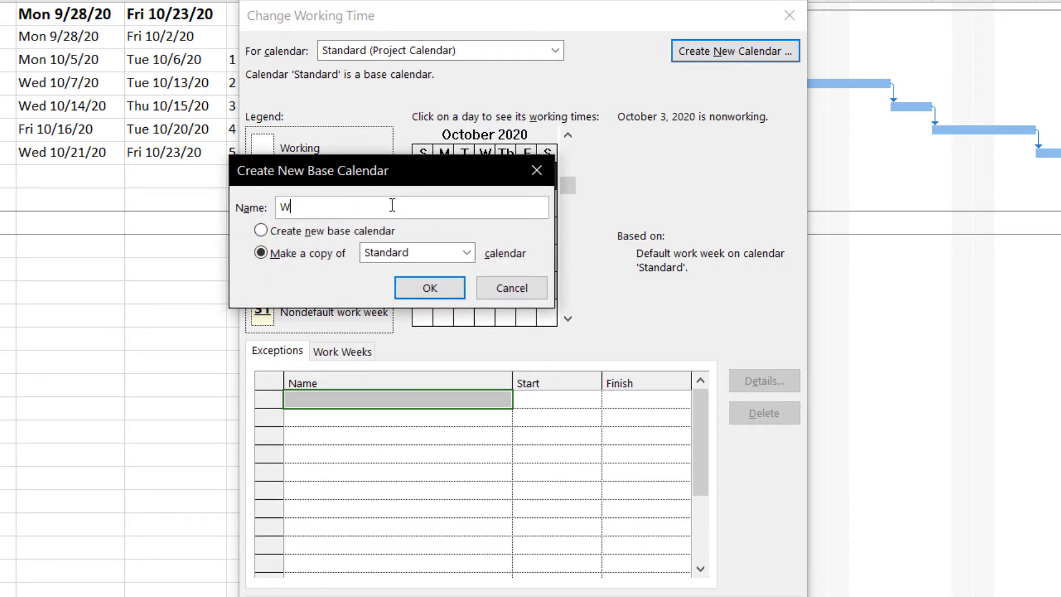
pyautogui.press('BackSpace')
pyautogui.write('Calendar with weekends')
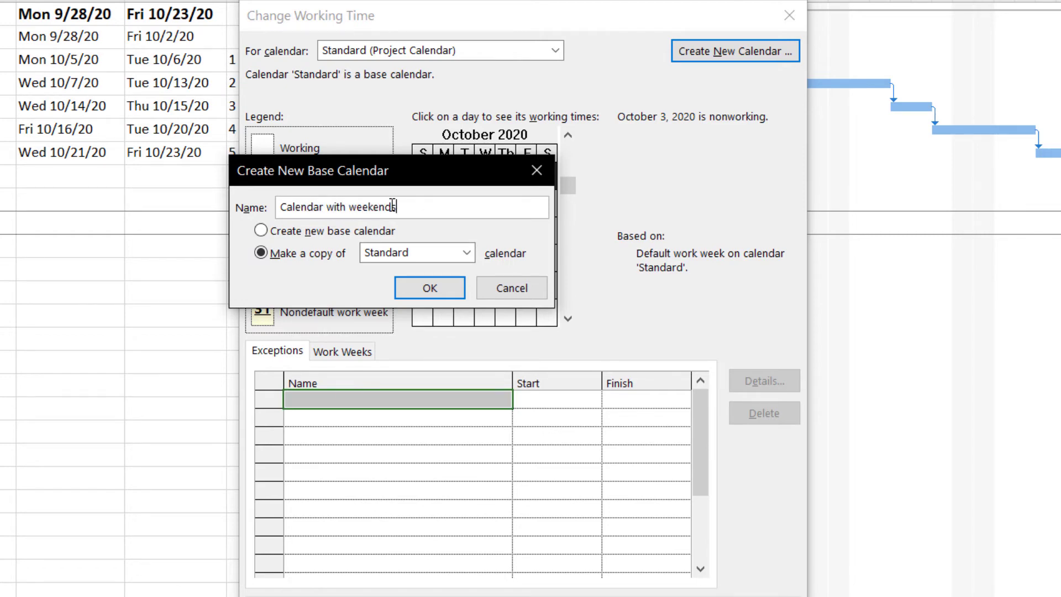
pyautogui.click(436, 289)
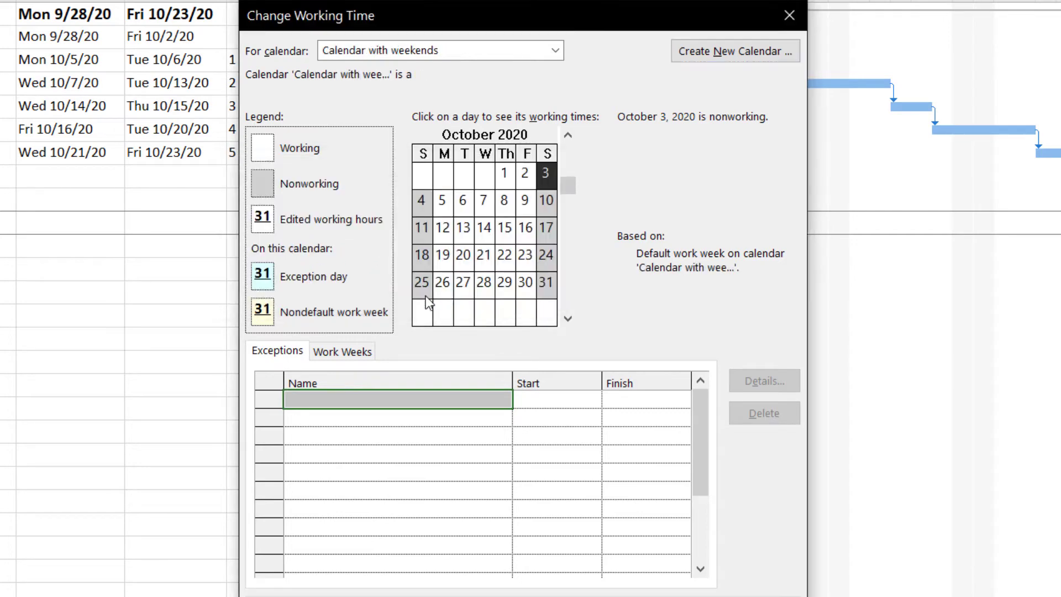
# Open the [Default] work week details and review the weekday hours before selecting Saturday
pyautogui.click(343, 353)
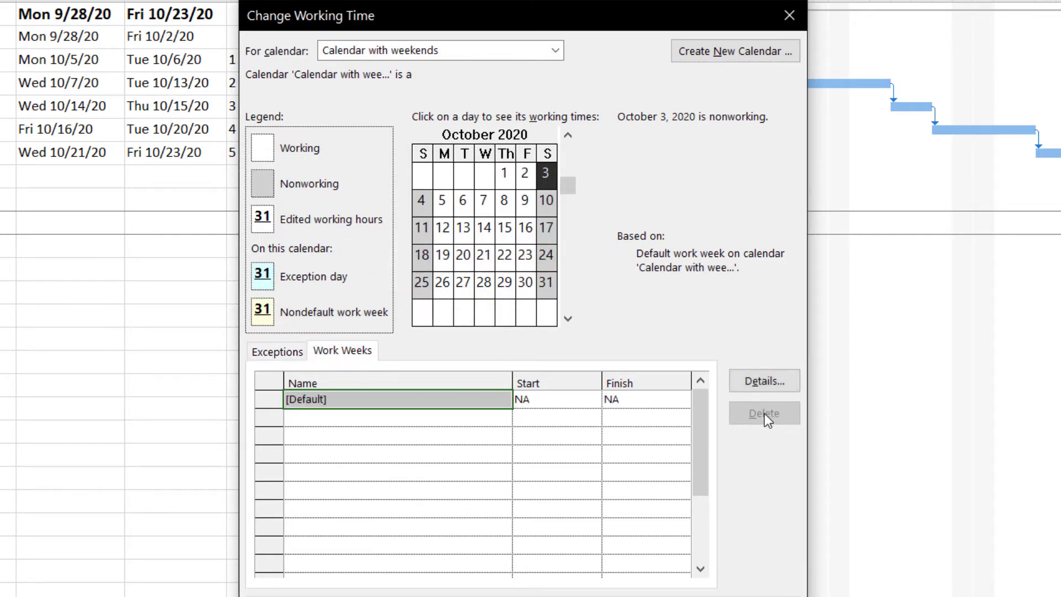
pyautogui.doubleClick(446, 400)
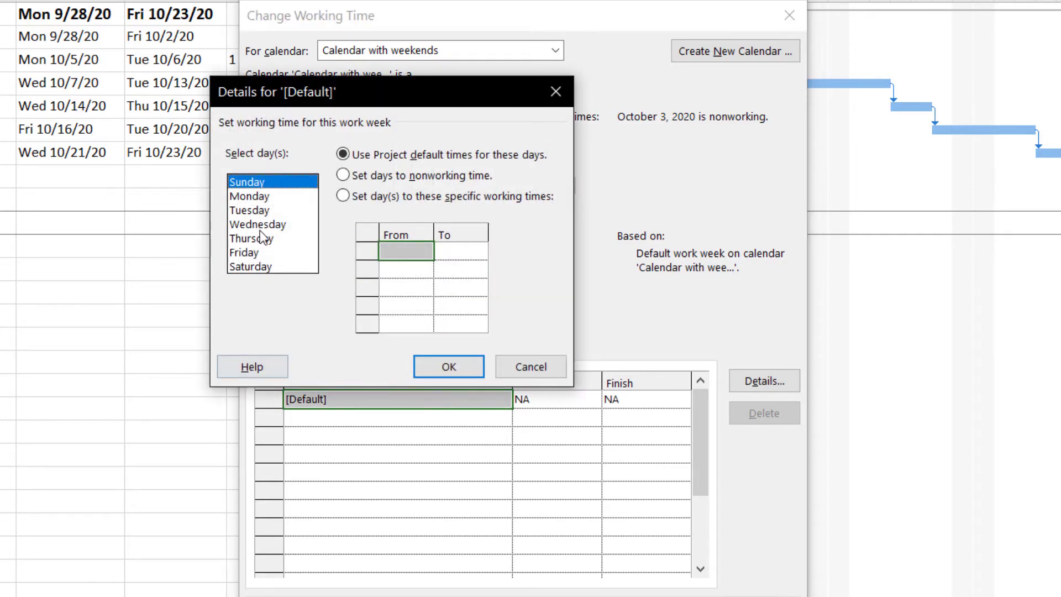
pyautogui.moveTo(325, 92); pyautogui.dragTo(413, 40)
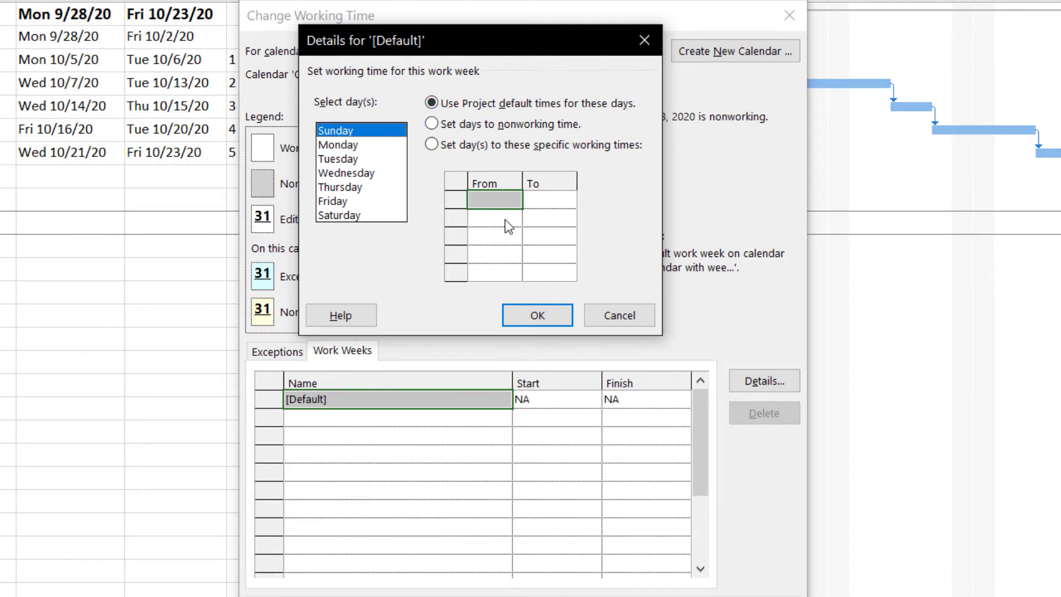
pyautogui.click(344, 145)
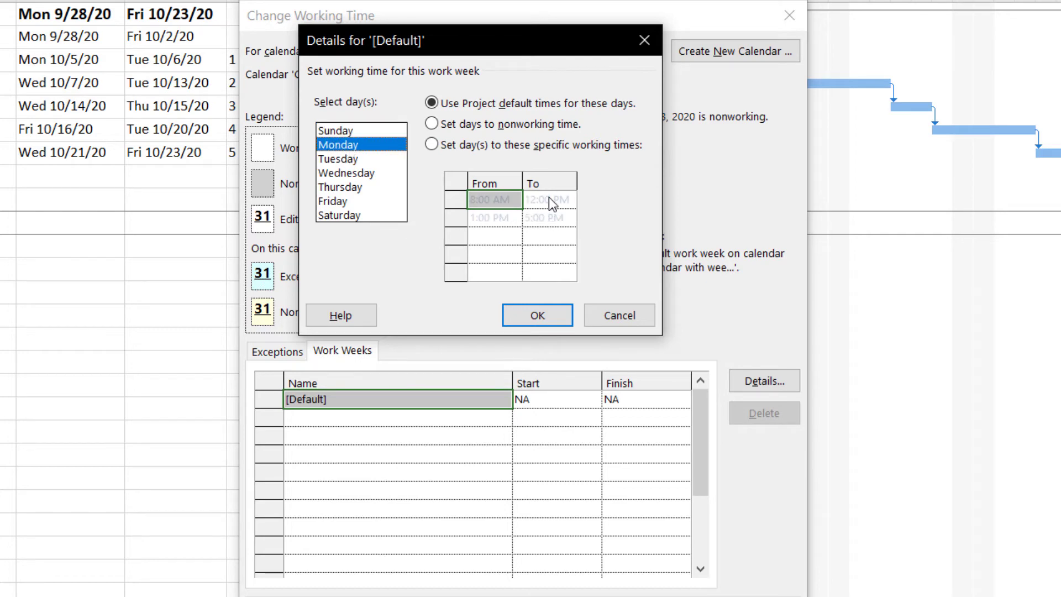
pyautogui.click(338, 159)
pyautogui.click(347, 173)
pyautogui.click(348, 188)
pyautogui.click(349, 201)
pyautogui.click(352, 216)
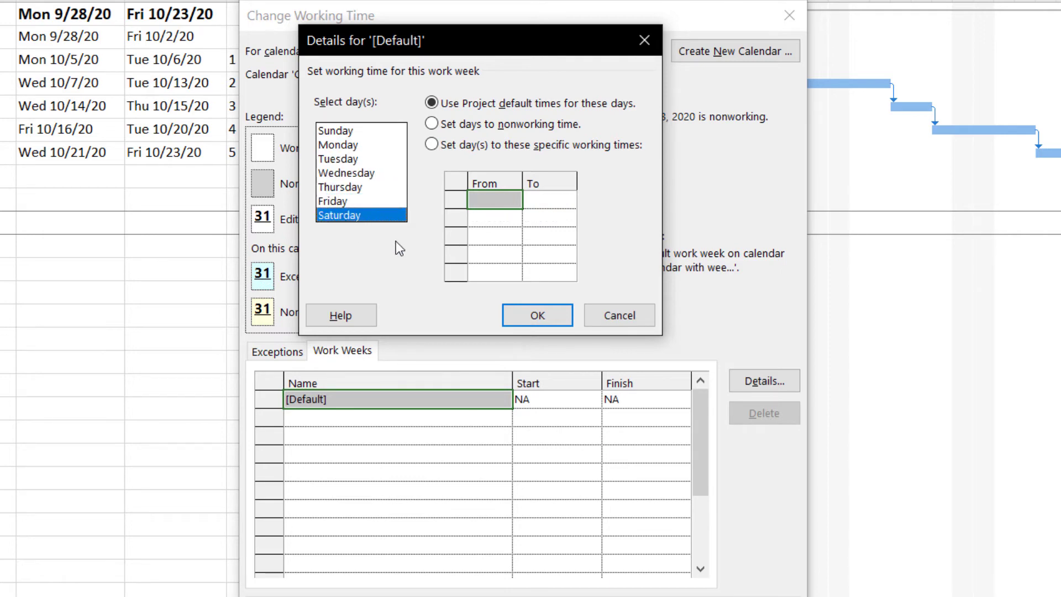
pyautogui.click(330, 201)
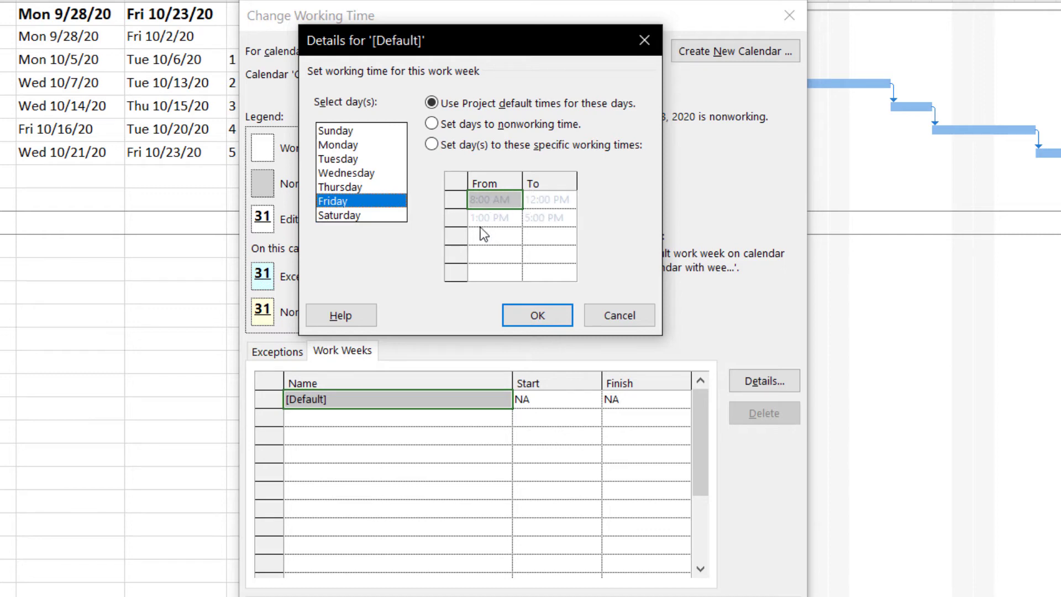
pyautogui.click(356, 217)
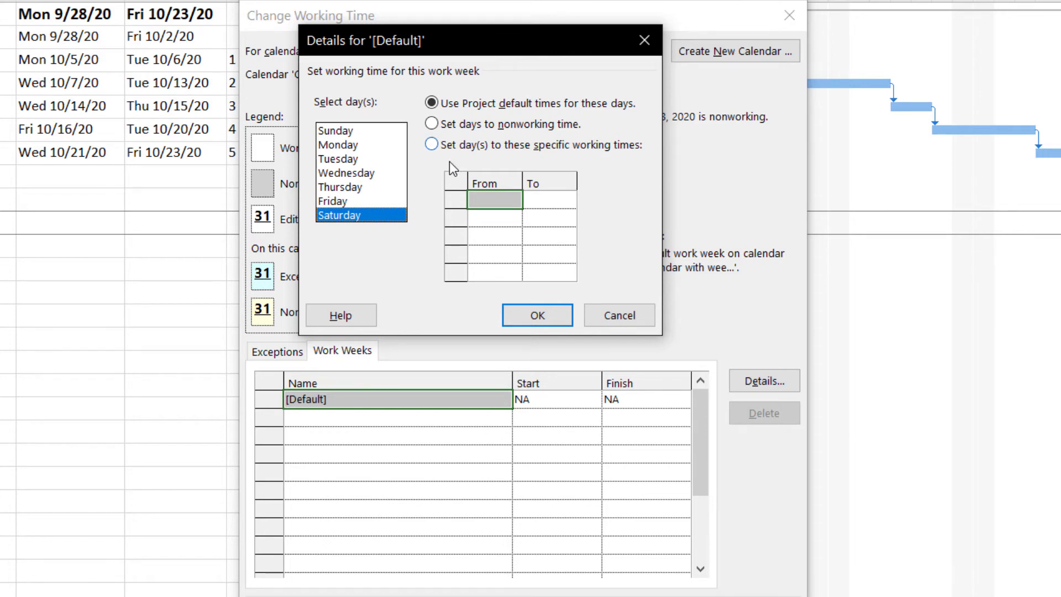
# Give Saturday specific working times 8:00 AM–12:00 PM and 1:00 PM–5:00 PM
pyautogui.click(433, 147)
pyautogui.click(495, 201)
pyautogui.write('8')
pyautogui.click(551, 197)
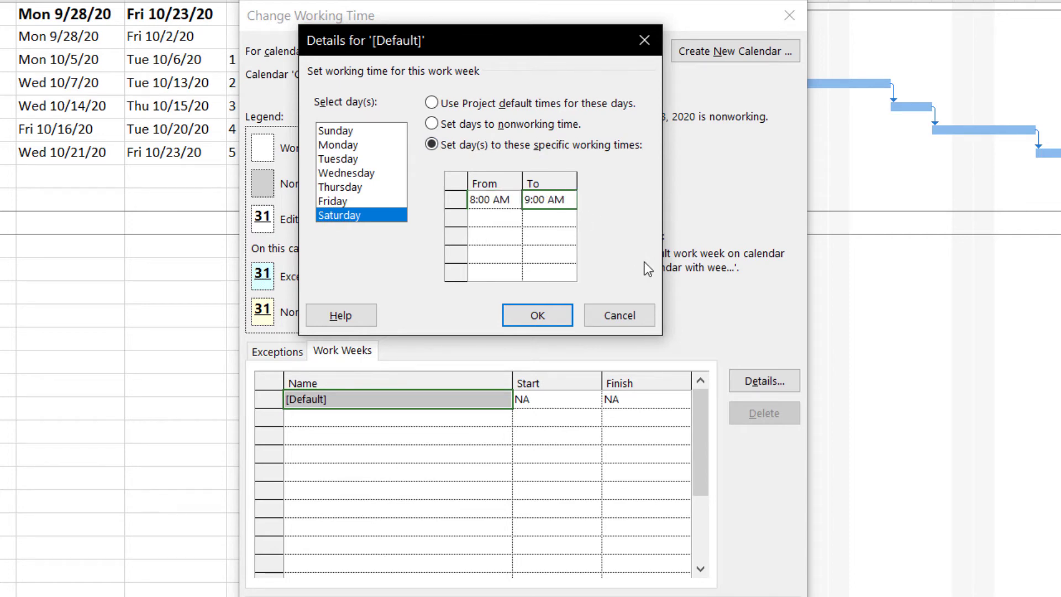
pyautogui.write('12')
pyautogui.click(485, 219)
pyautogui.write('1')
pyautogui.click(541, 217)
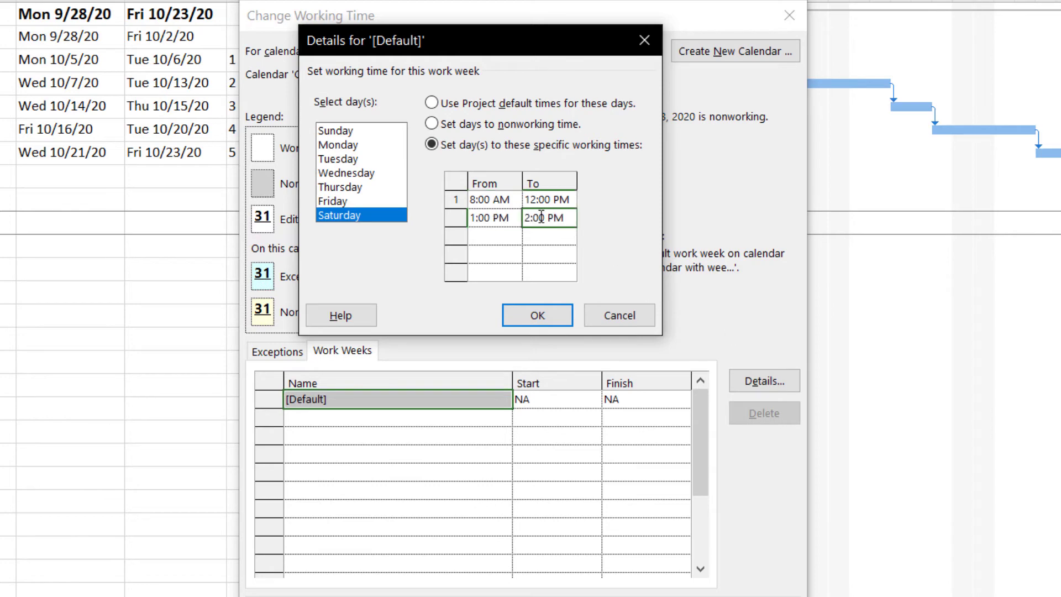
pyautogui.write('5')
pyautogui.click(509, 235)
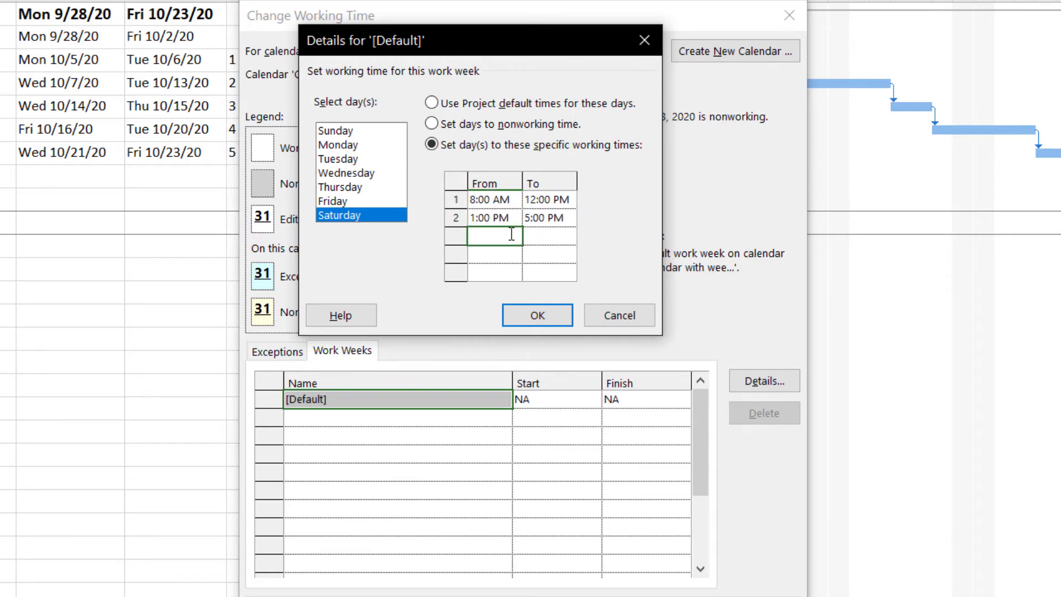
pyautogui.click(348, 131)
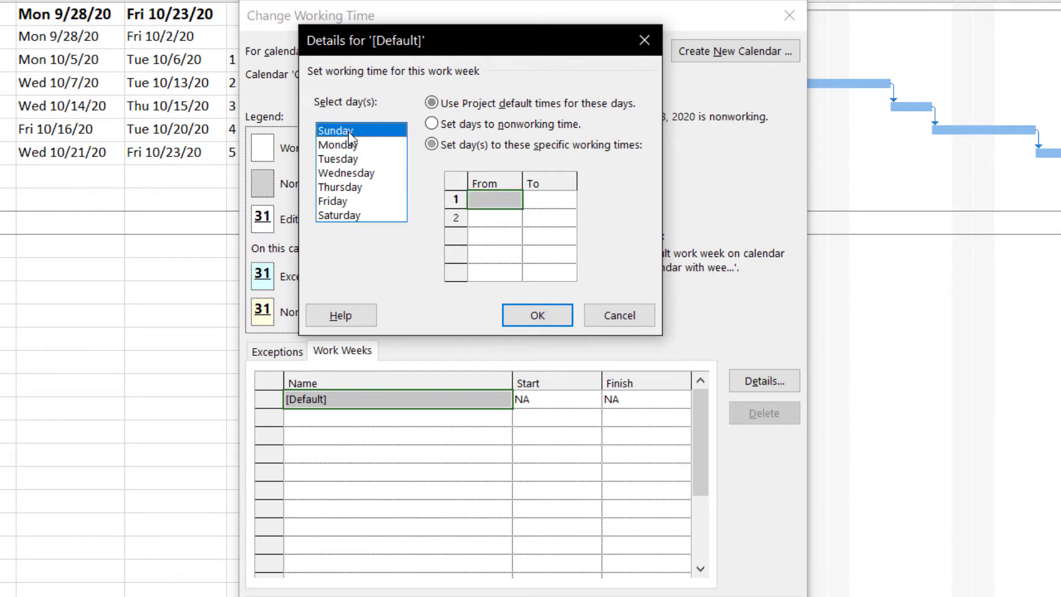
# Give Sunday specific working times 8:00 AM–12:00 PM and 1:00 PM–5:00 PM and confirm
pyautogui.click(454, 142)
pyautogui.click(496, 199)
pyautogui.write('8')
pyautogui.click(546, 205)
pyautogui.write('12')
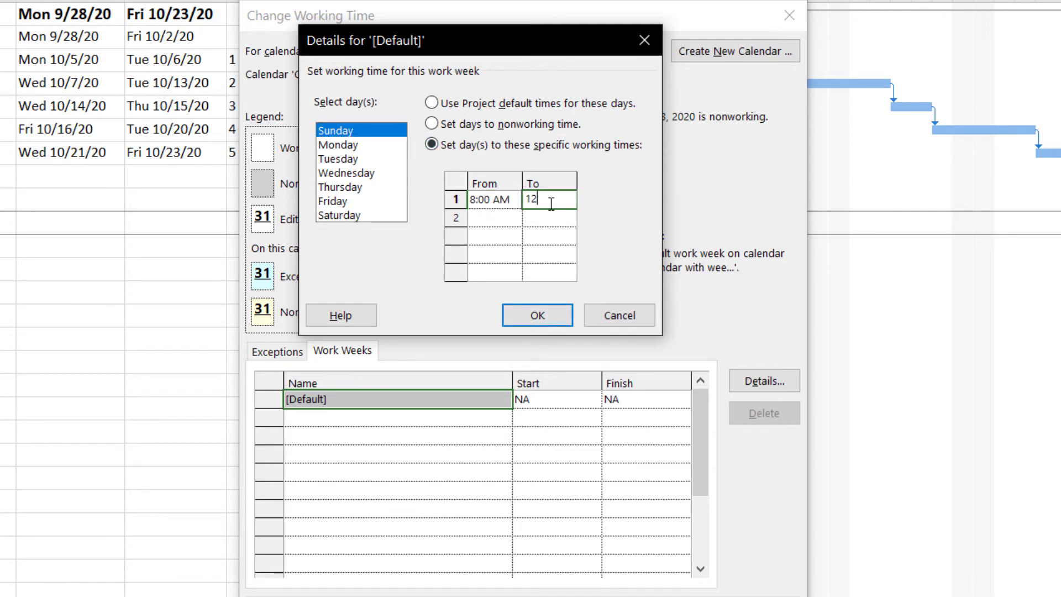
pyautogui.click(478, 219)
pyautogui.write('1')
pyautogui.click(560, 221)
pyautogui.write('5')
pyautogui.click(495, 236)
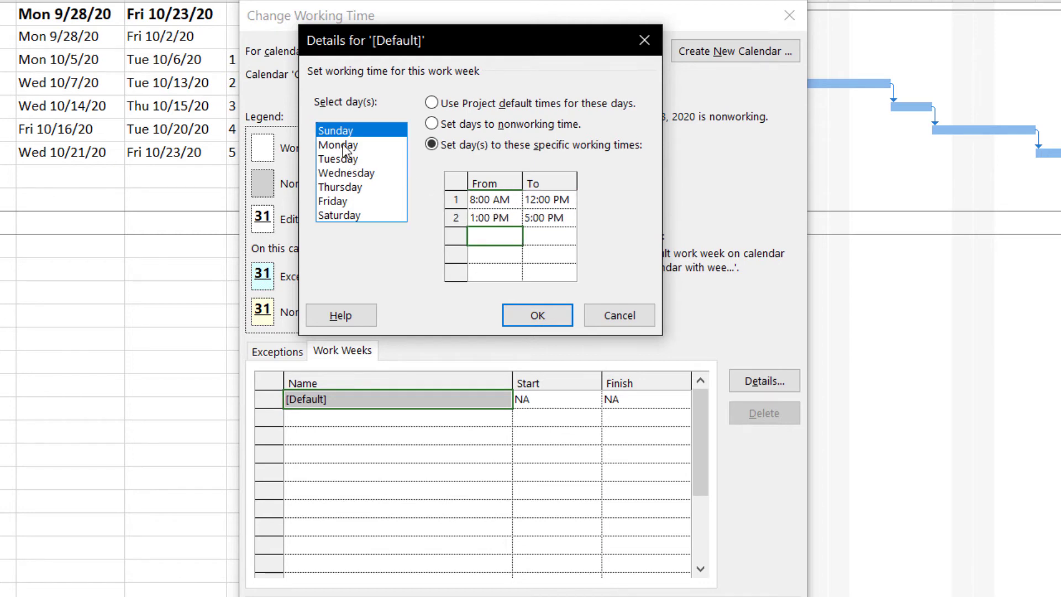
pyautogui.click(534, 314)
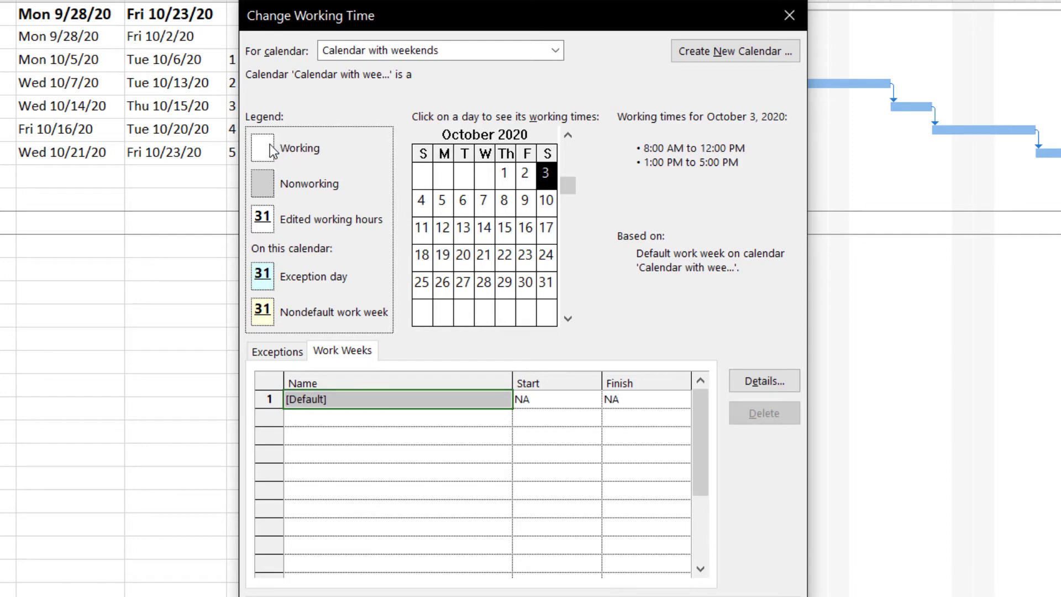
# Keep Calendar with weekends selected, close Change Working Time, then reopen and cancel it
pyautogui.click(555, 52)
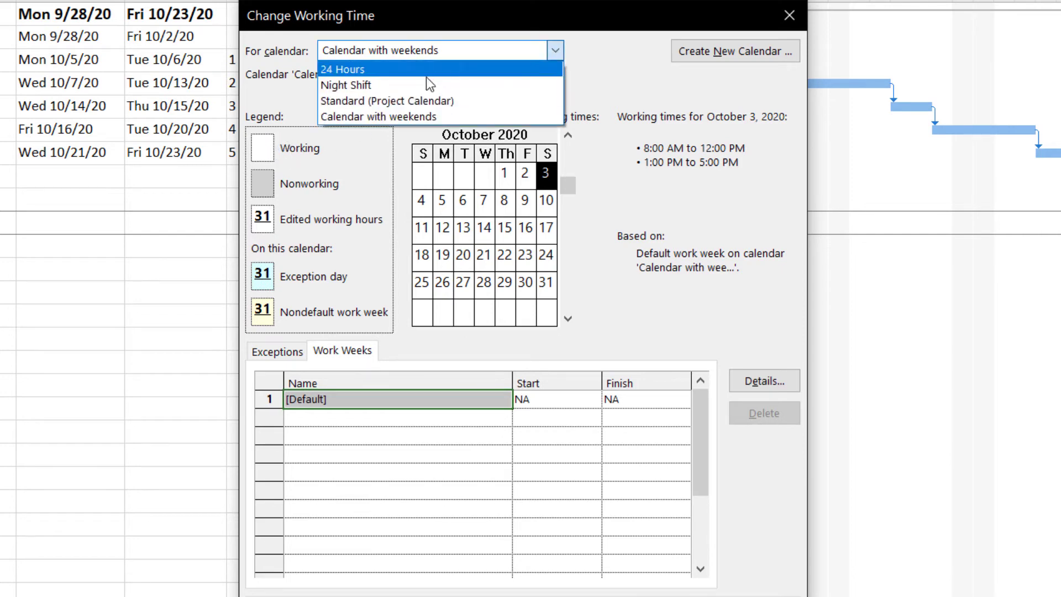
pyautogui.click(387, 101)
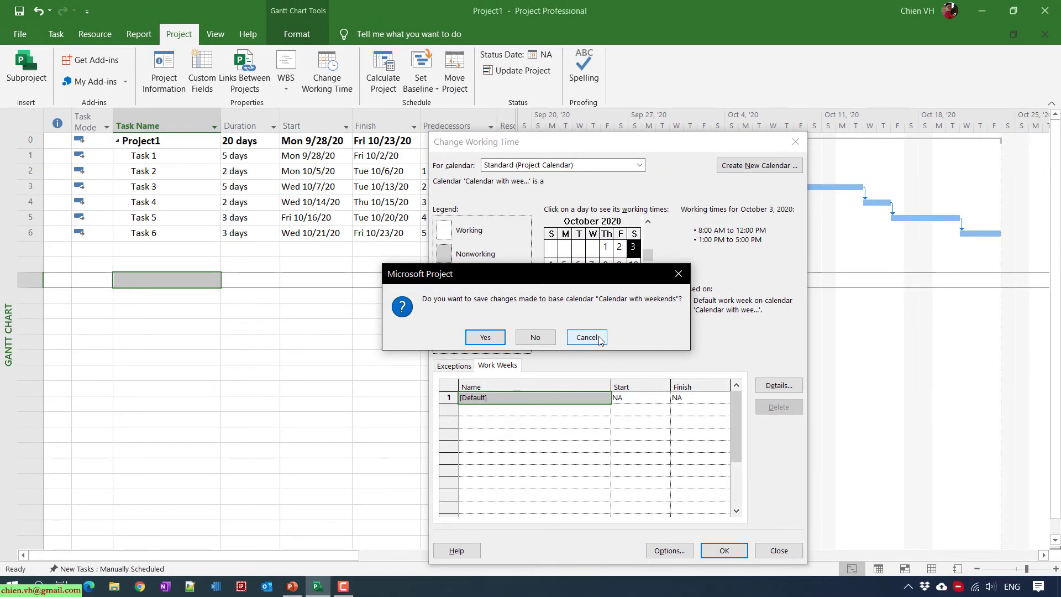
pyautogui.click(587, 337)
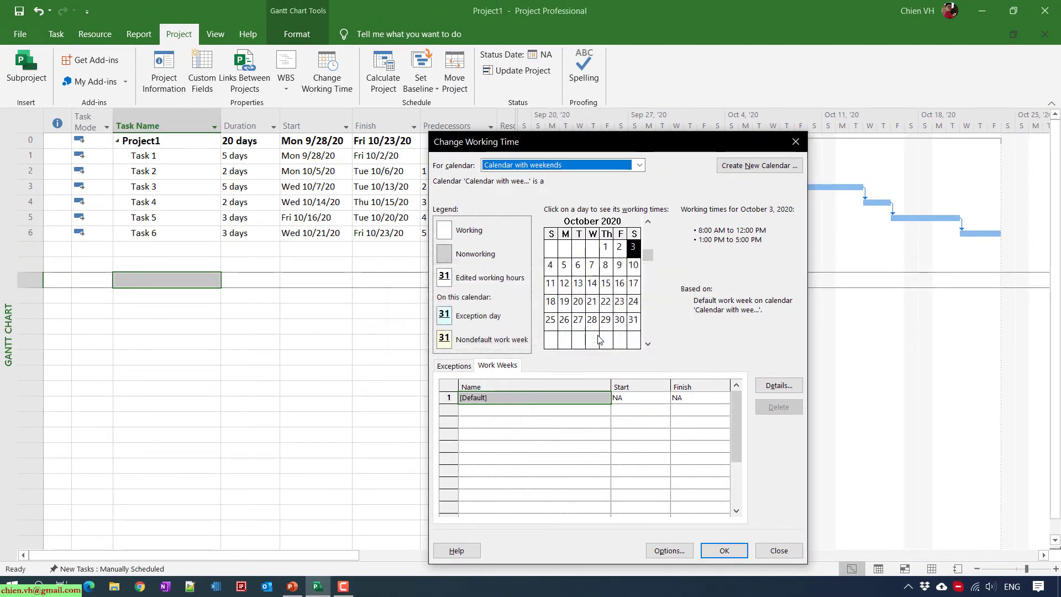
pyautogui.click(722, 549)
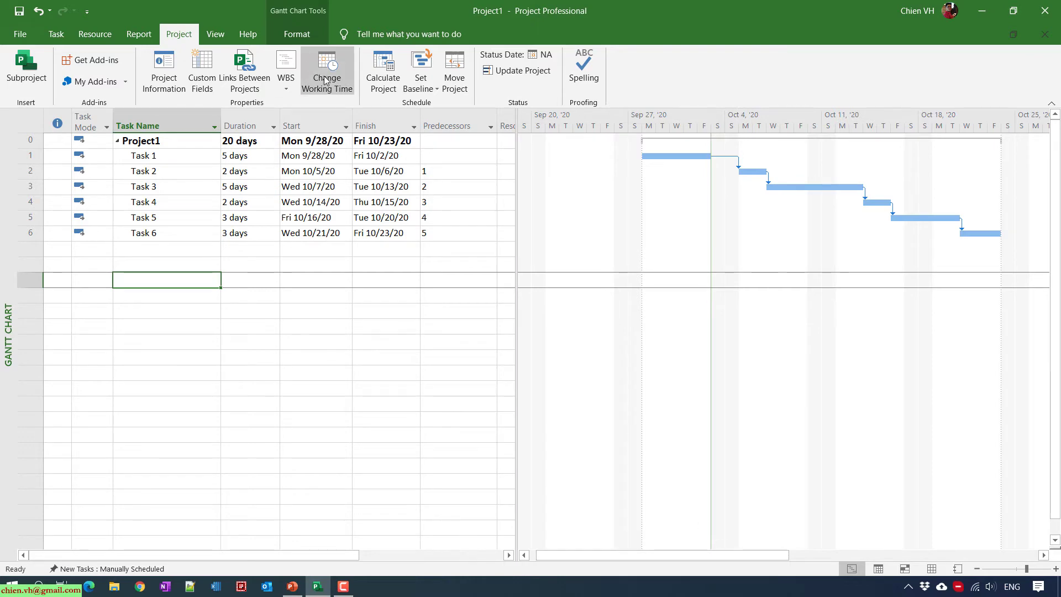
pyautogui.click(323, 61)
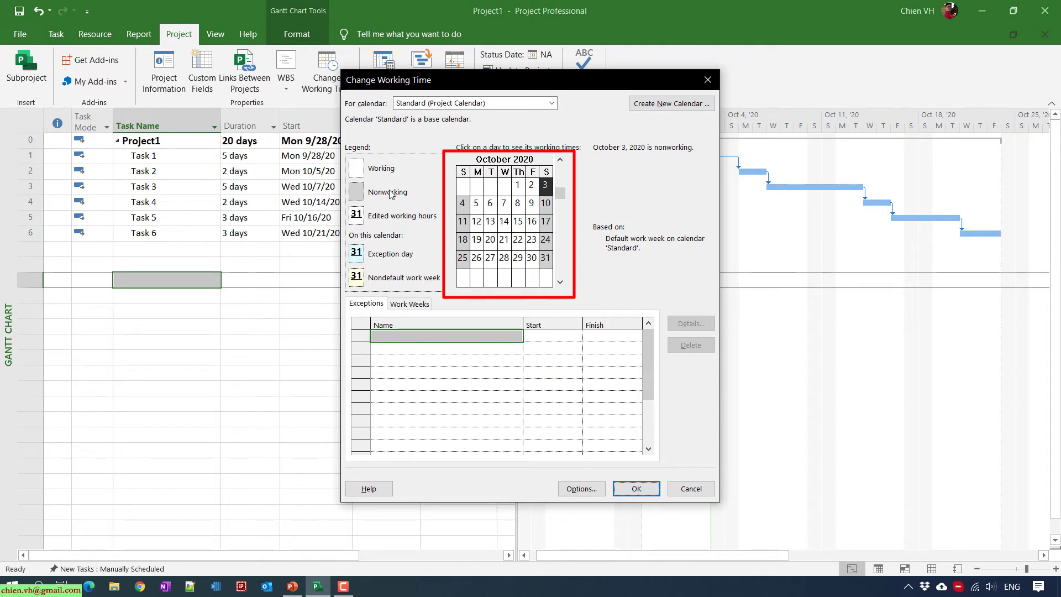
pyautogui.click(691, 488)
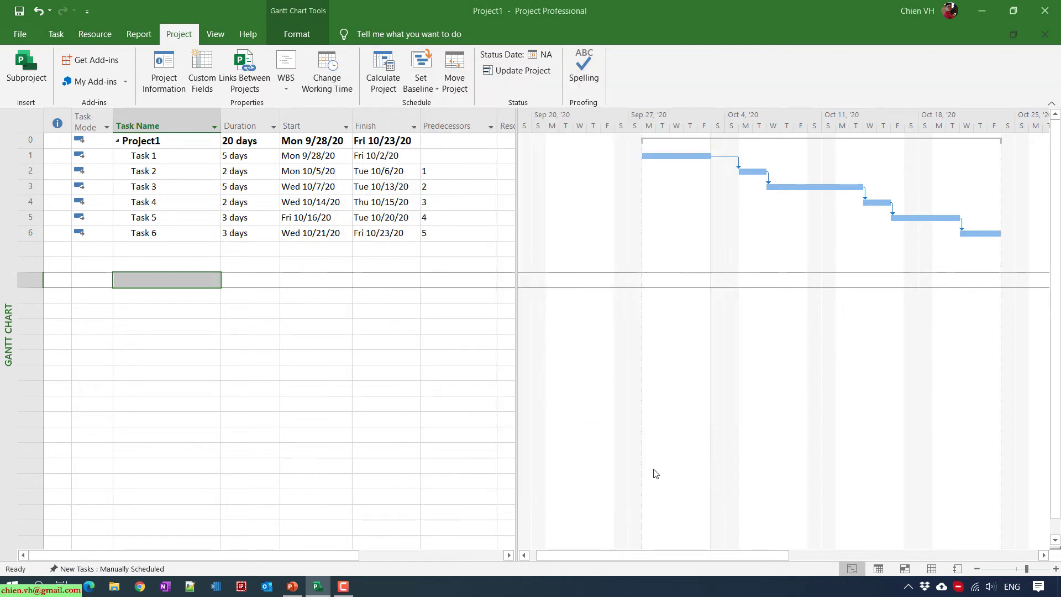
# Assign 'Calendar with weekends' to Task 2 so it runs Sat 10/3–Sun 10/4 and the project drops to 18 days
pyautogui.click(167, 169)
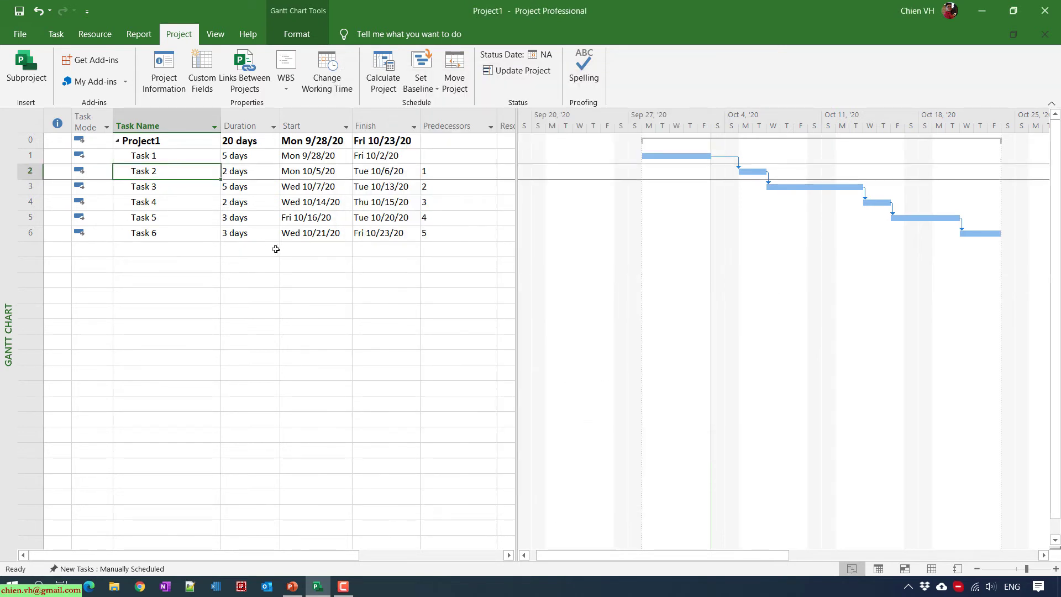
pyautogui.click(30, 171)
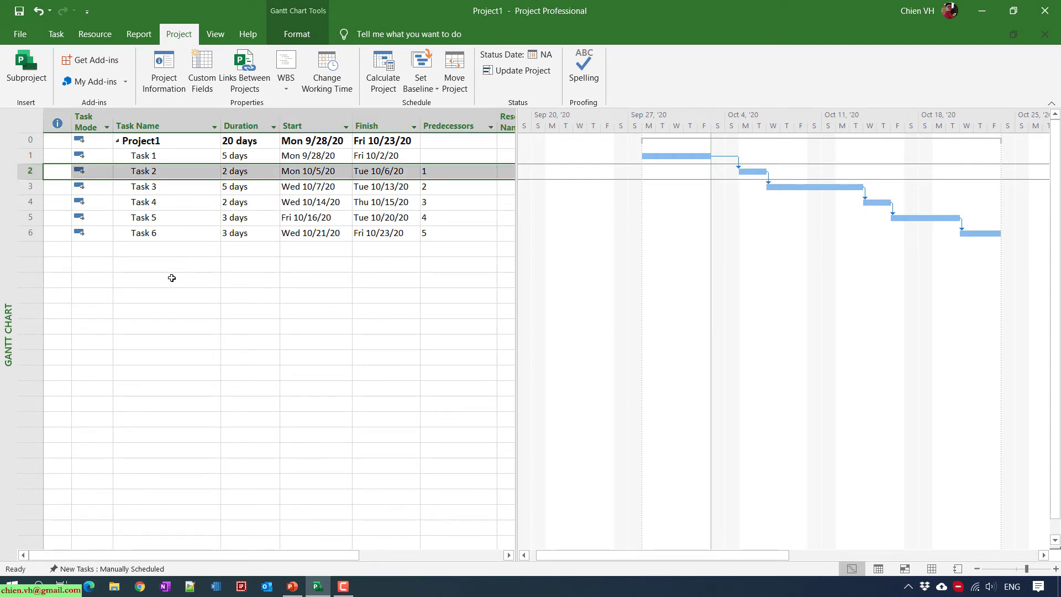
pyautogui.click(169, 277)
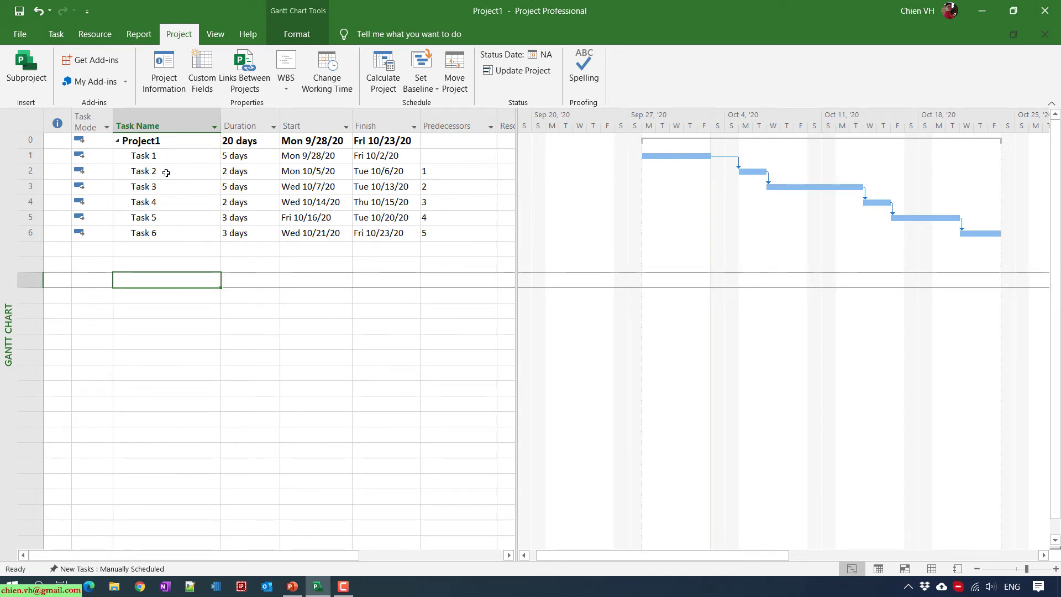
pyautogui.doubleClick(166, 173)
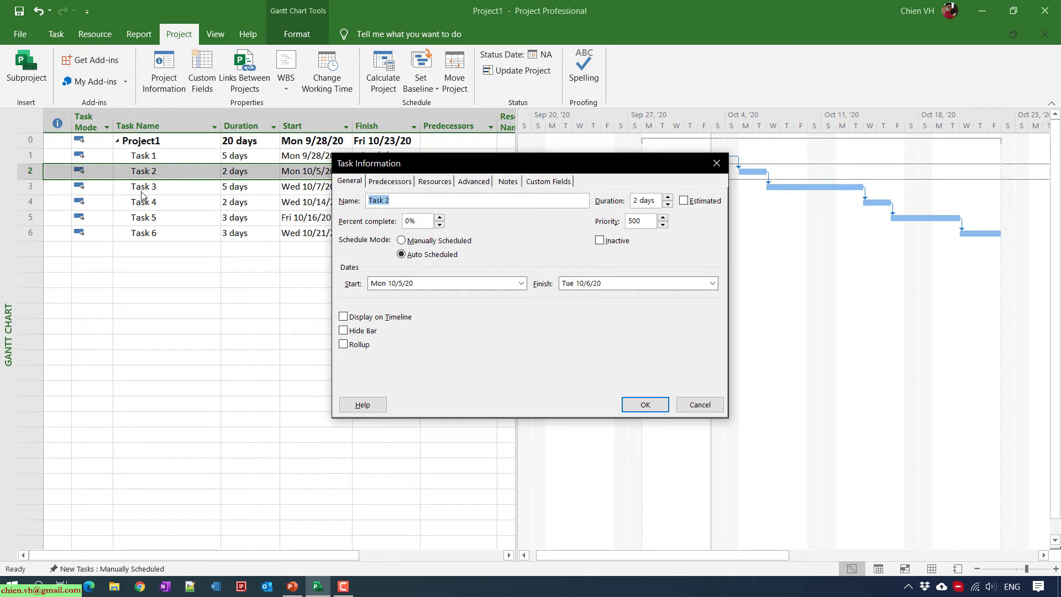
pyautogui.moveTo(552, 161); pyautogui.dragTo(577, 200)
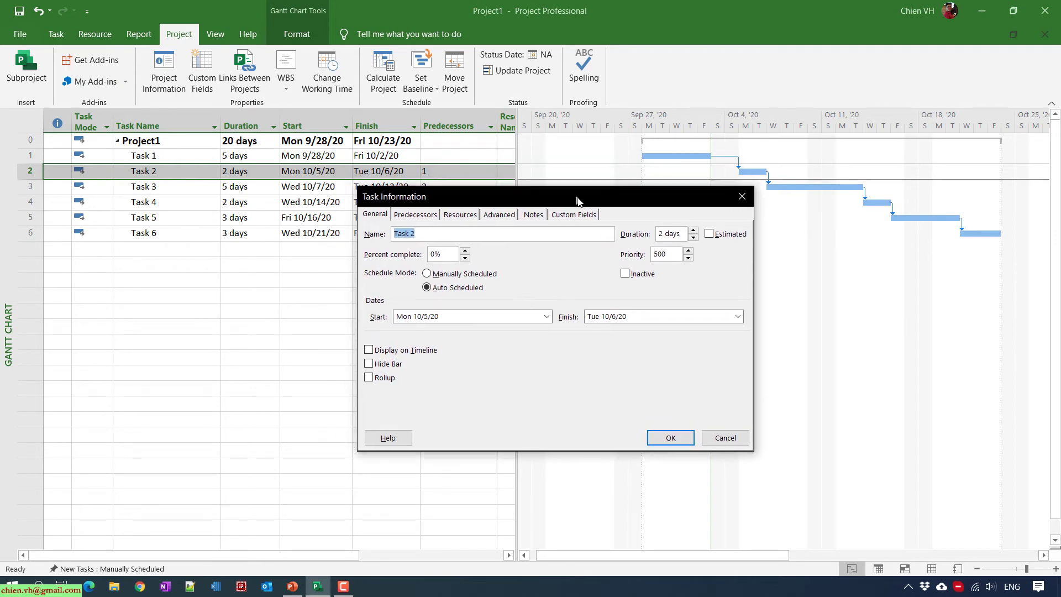
pyautogui.click(499, 216)
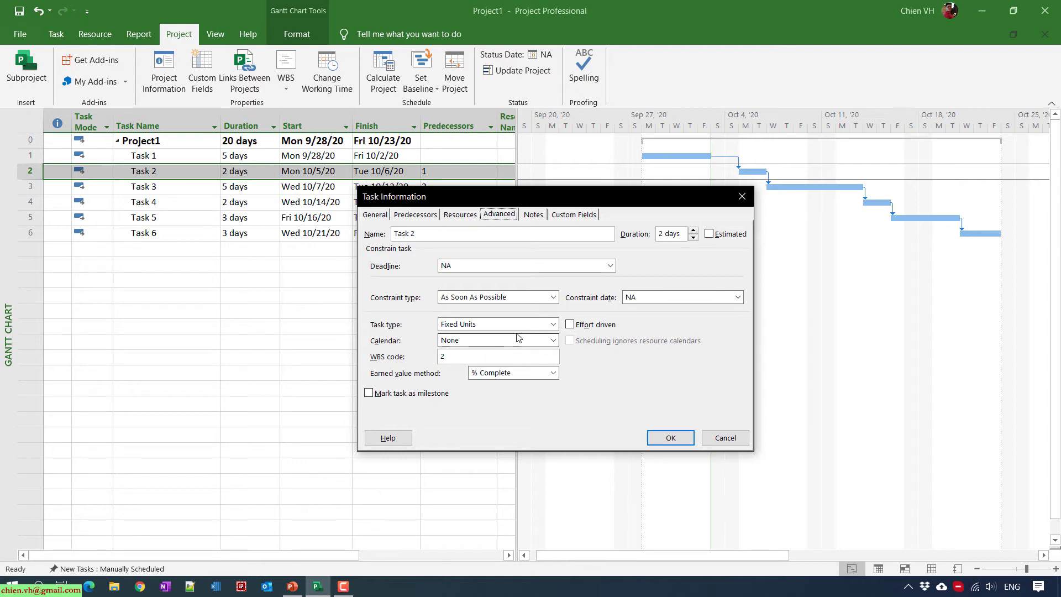
pyautogui.click(552, 340)
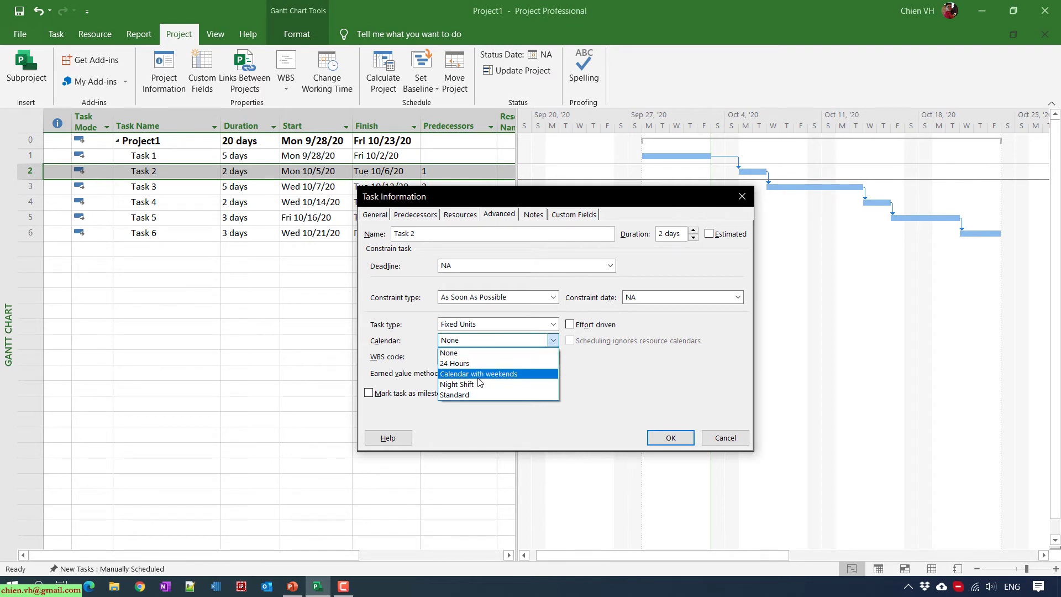
pyautogui.click(517, 374)
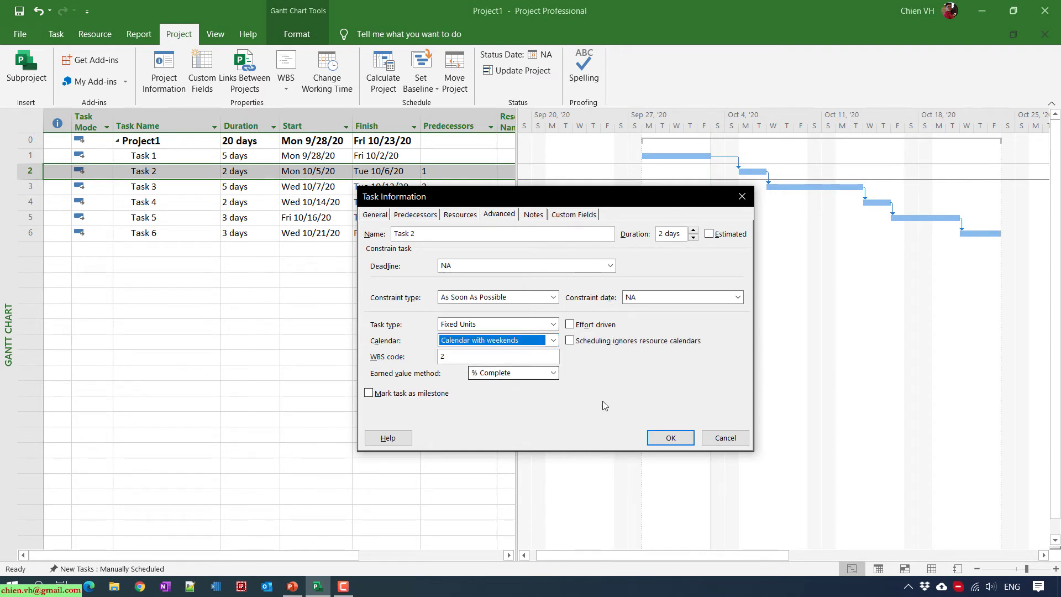
pyautogui.click(671, 437)
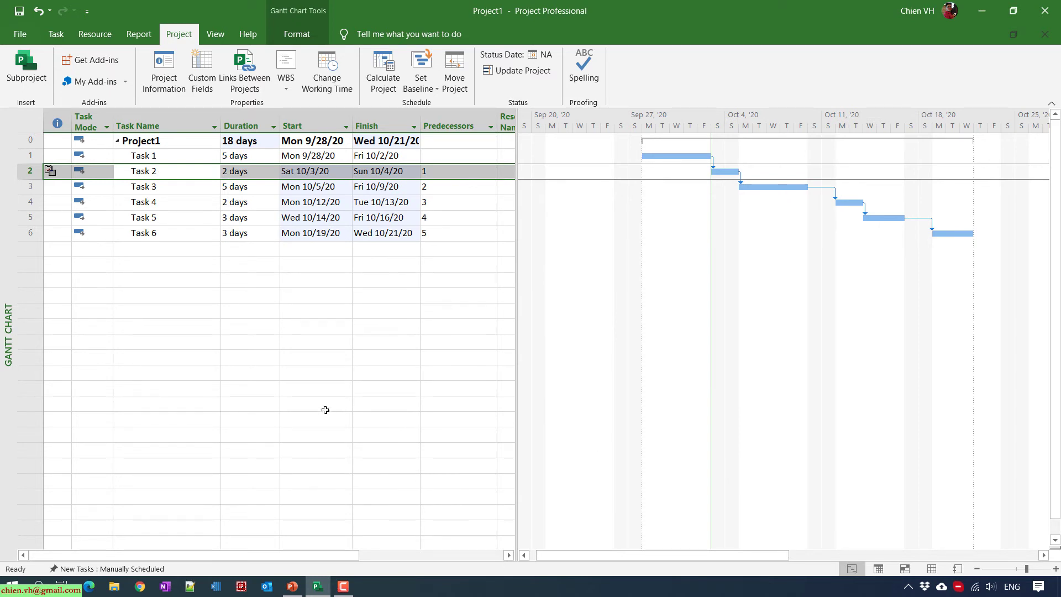
pyautogui.click(173, 354)
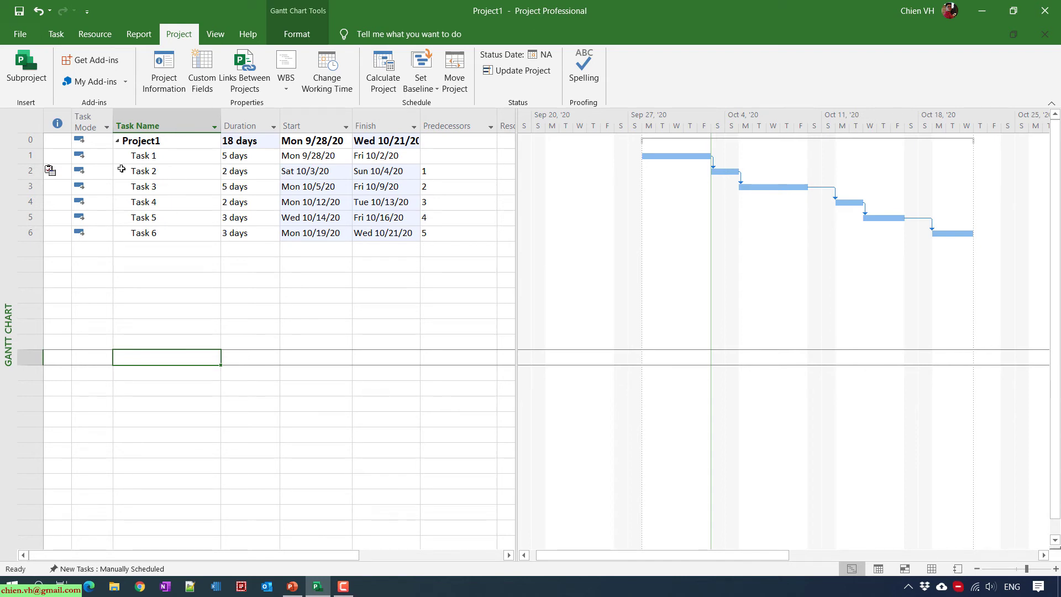
pyautogui.moveTo(49, 170)
pyautogui.click(315, 187)
pyautogui.click(388, 186)
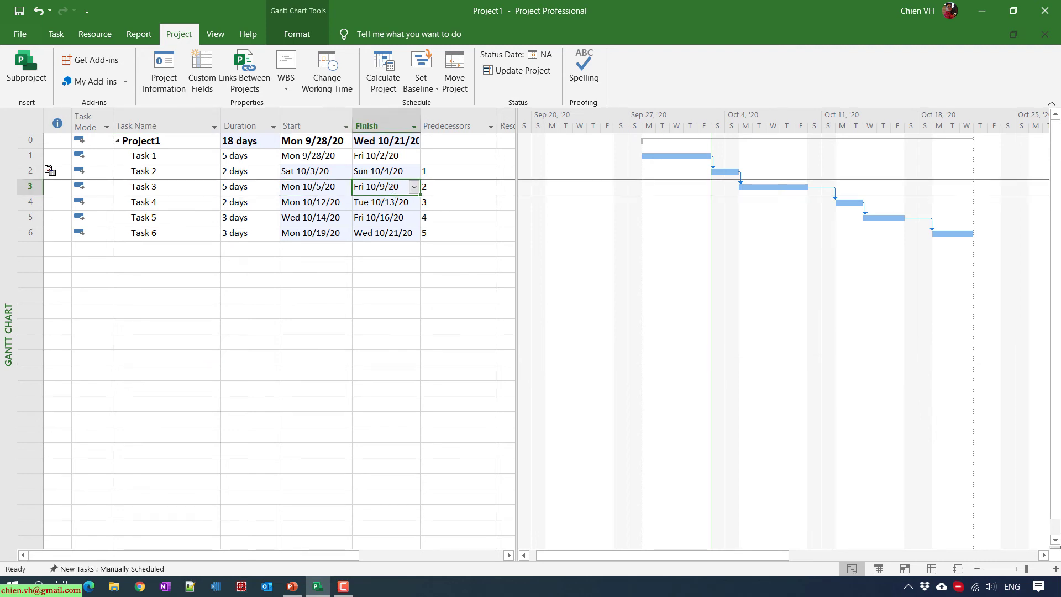
pyautogui.click(205, 291)
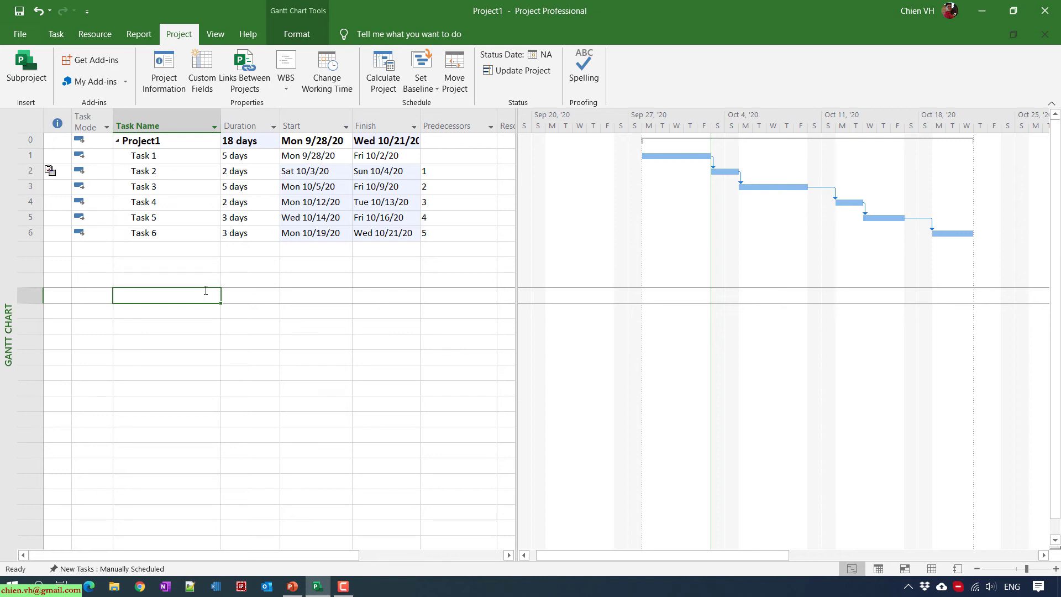
pyautogui.click(158, 170)
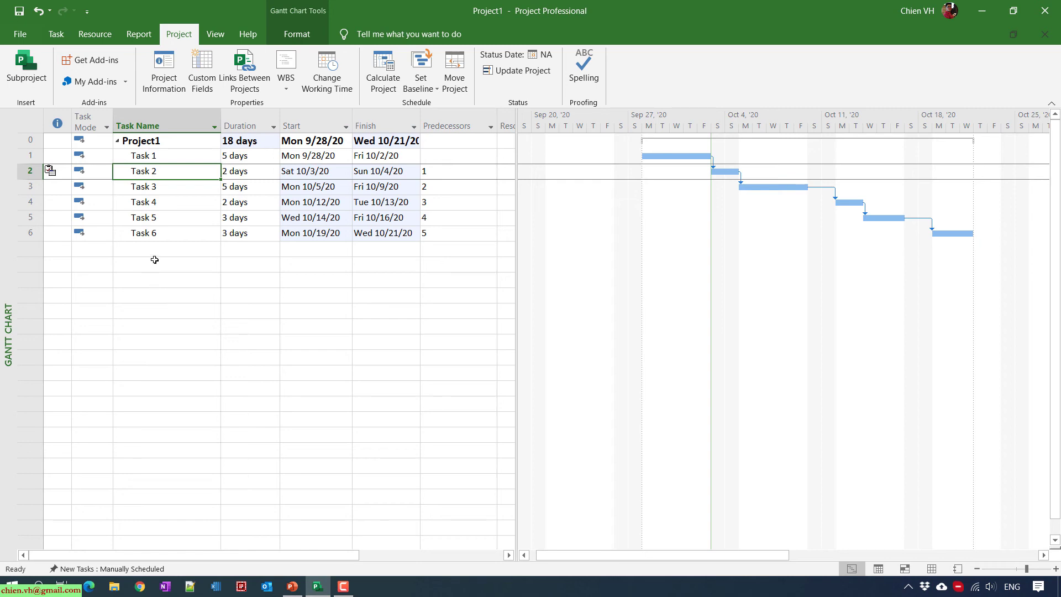
pyautogui.click(161, 204)
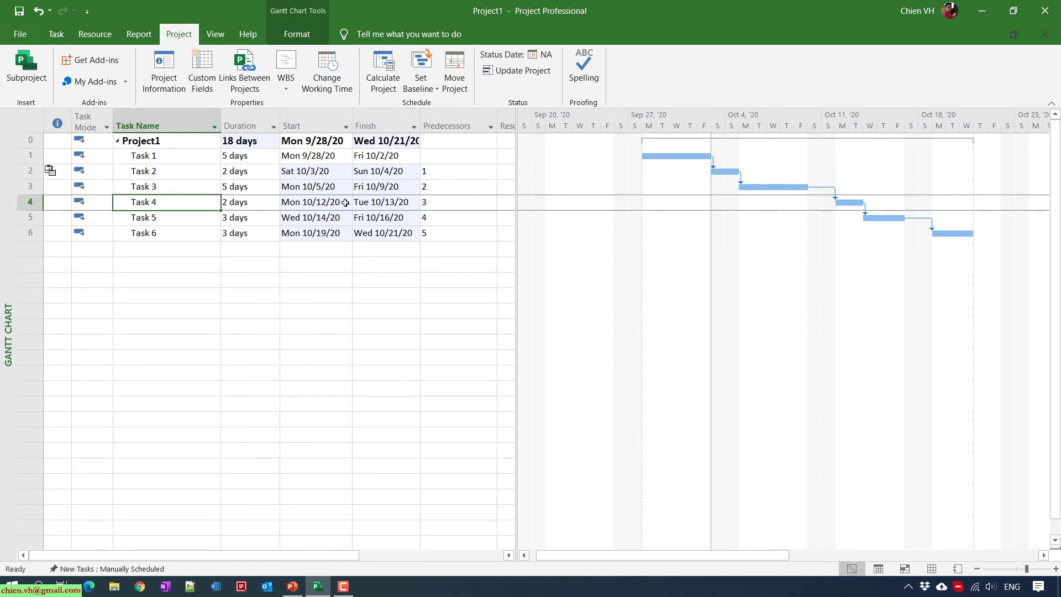
# Put Task 4 on 'Calendar with weekends', moving it to Sat 10/10–Sun 10/11 and the project to 16 days
pyautogui.doubleClick(139, 202)
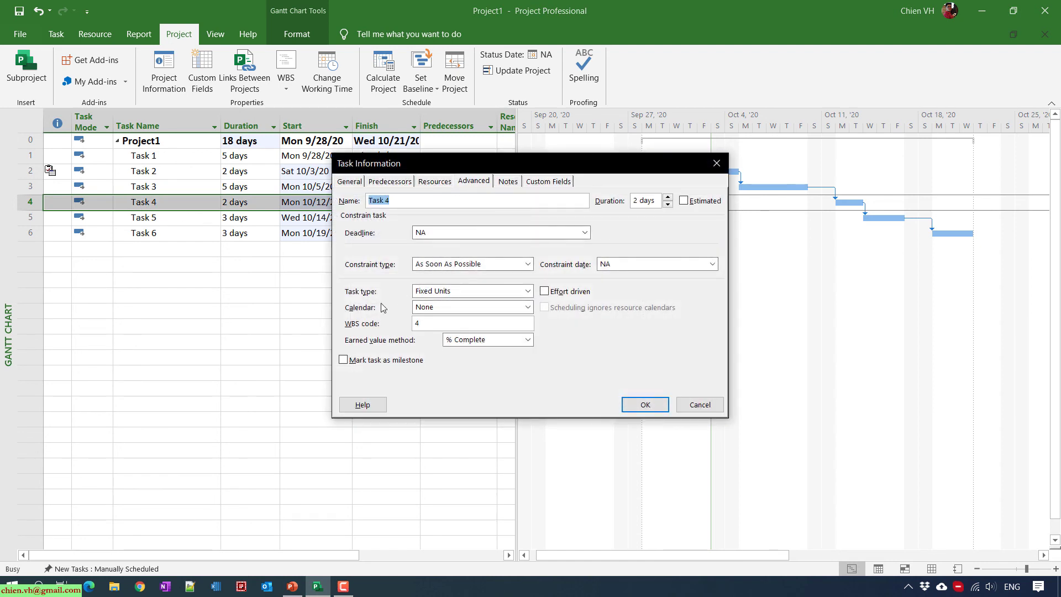
pyautogui.click(497, 308)
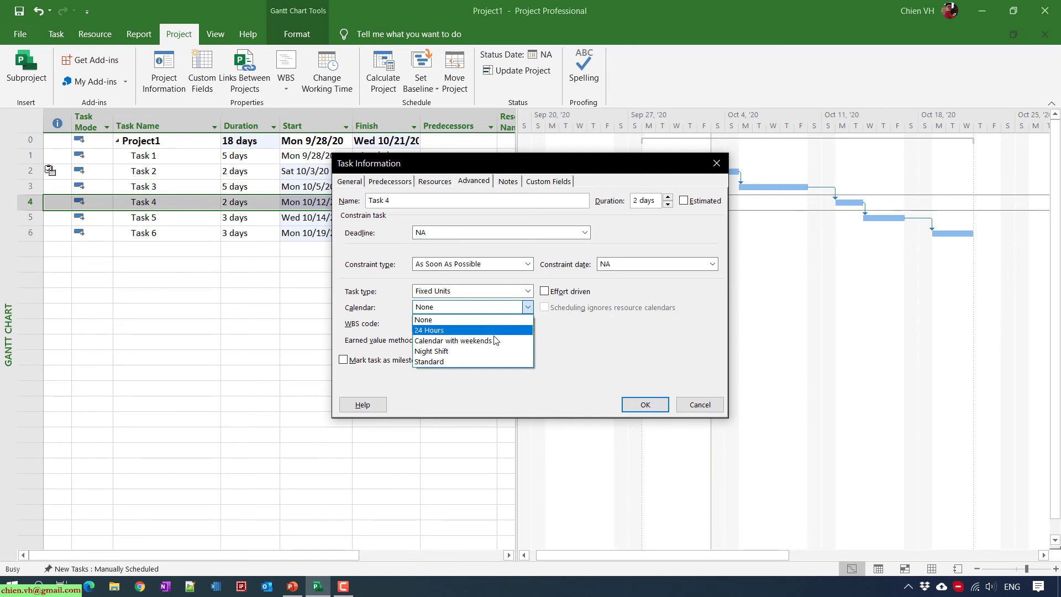
pyautogui.press('Escape')
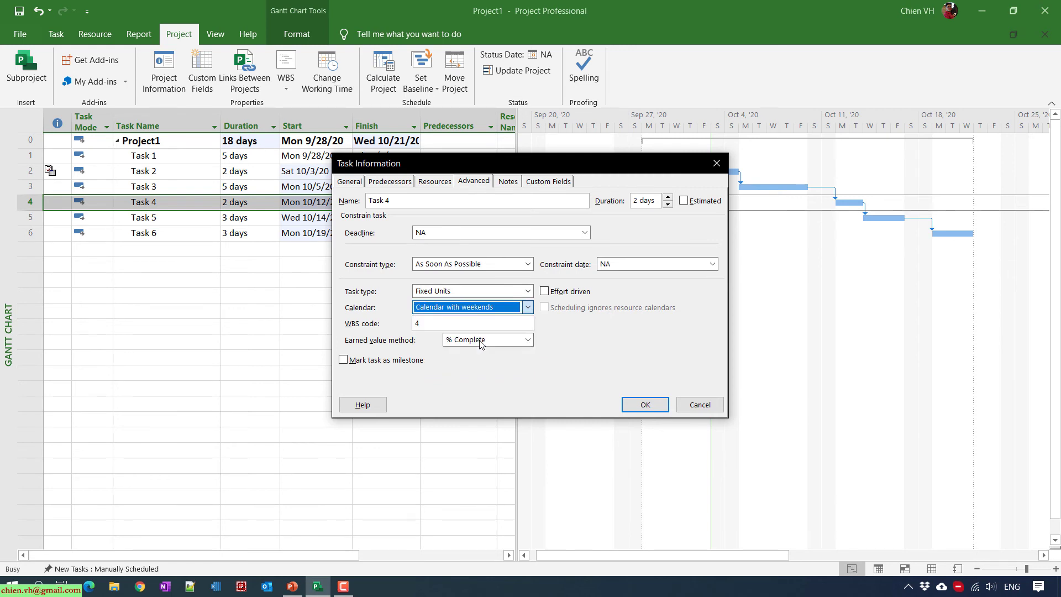
pyautogui.click(644, 404)
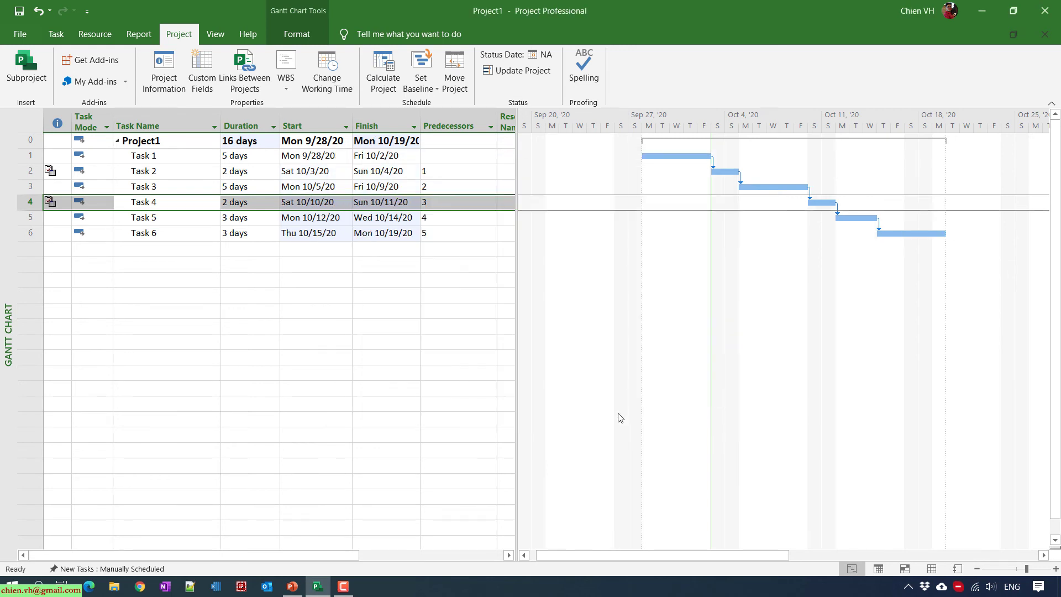
pyautogui.click(154, 330)
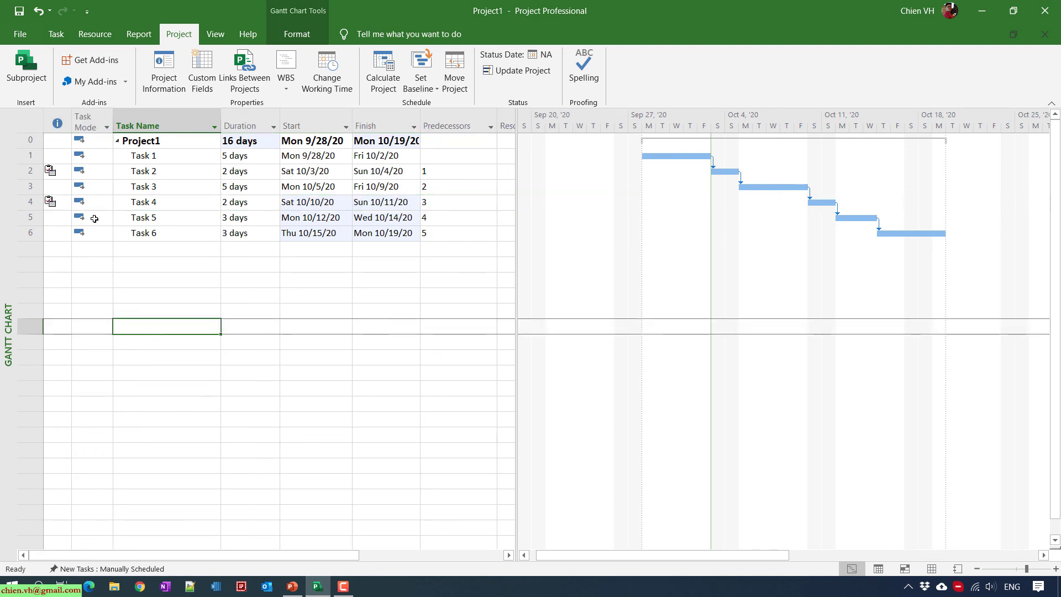
# Check the calendar indicators on Task 4 and Task 2
pyautogui.click(30, 202)
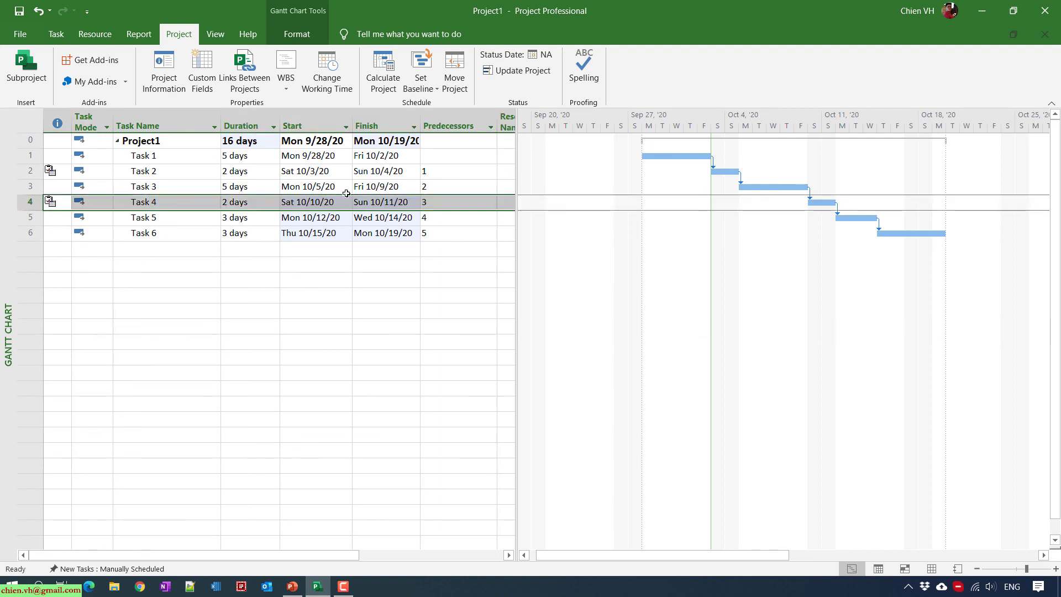
pyautogui.click(163, 203)
pyautogui.click(161, 174)
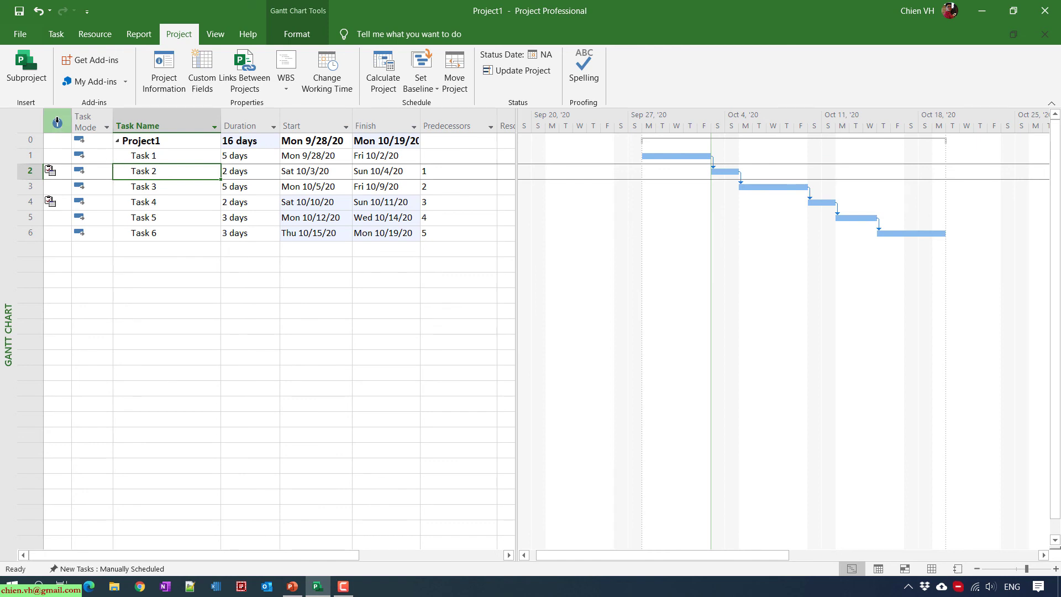
pyautogui.moveTo(50, 171)
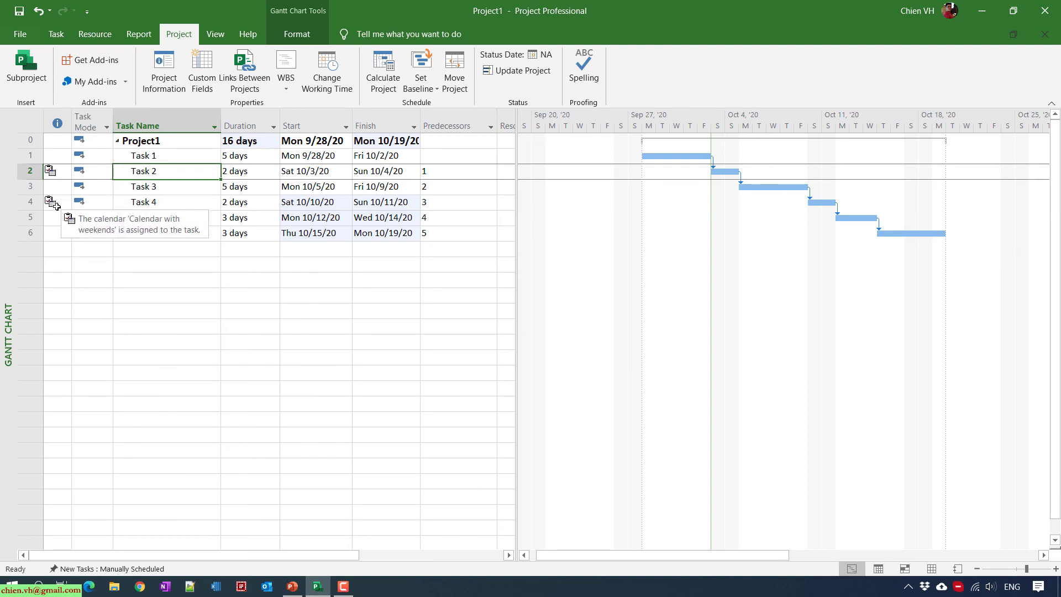
pyautogui.click(138, 343)
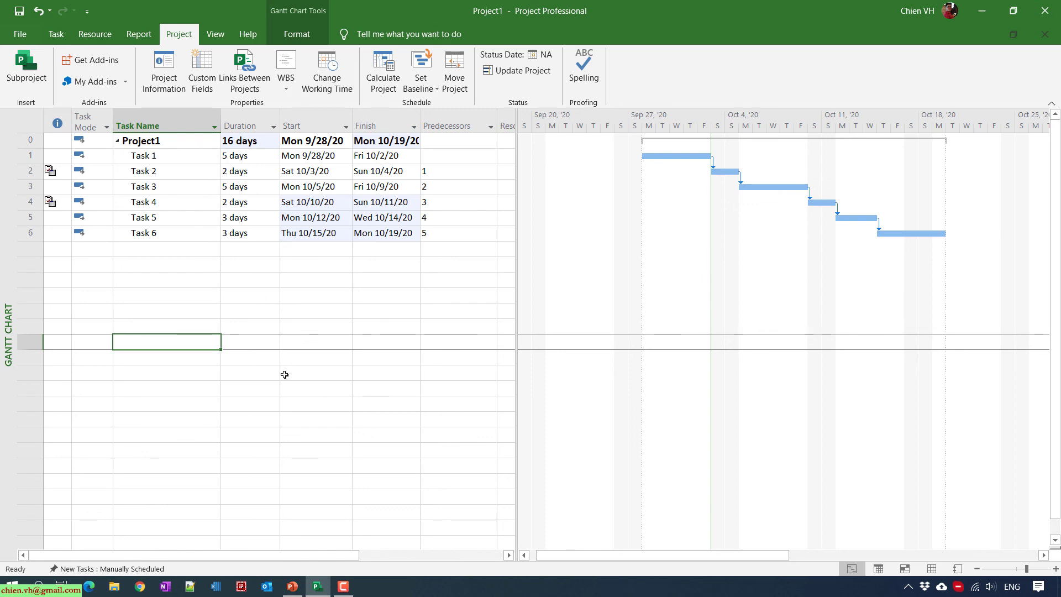
# Auto-fit the Finish column so the full Mon 10/19/20 finish date shows
pyautogui.click(421, 126)
pyautogui.doubleClick(420, 126)
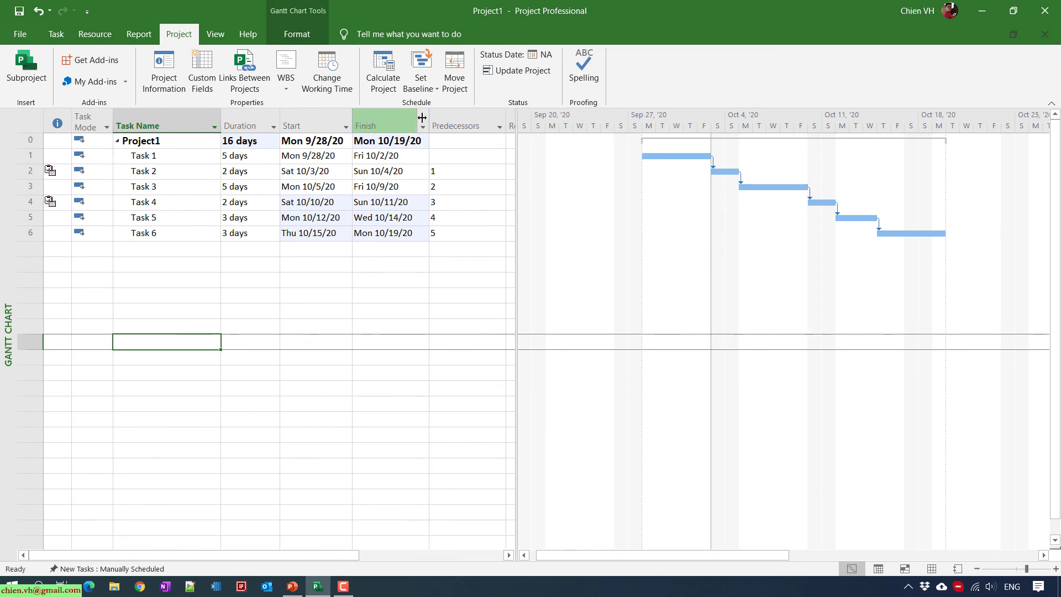
pyautogui.click(149, 251)
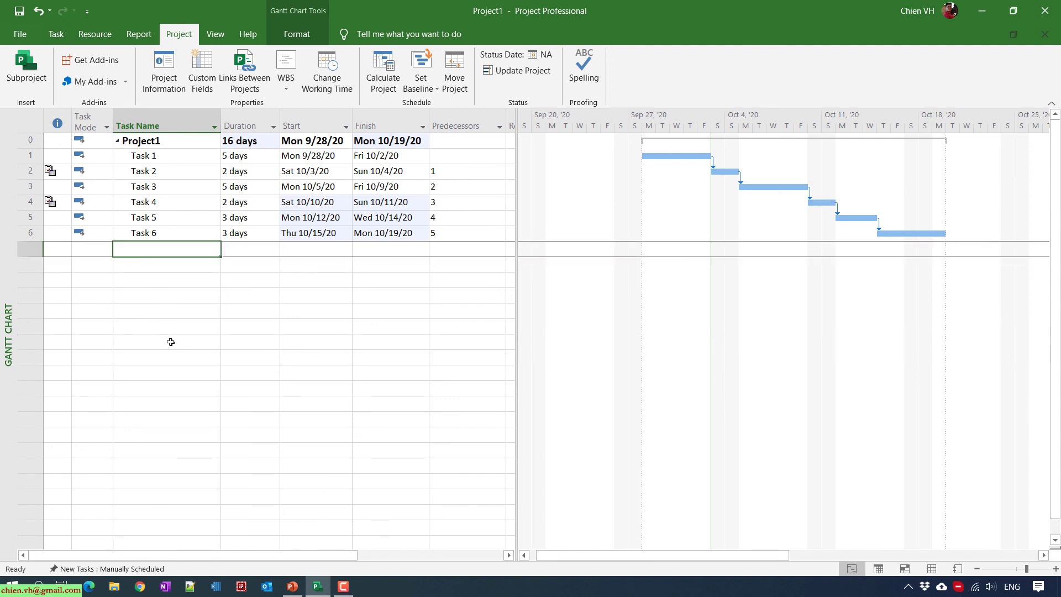